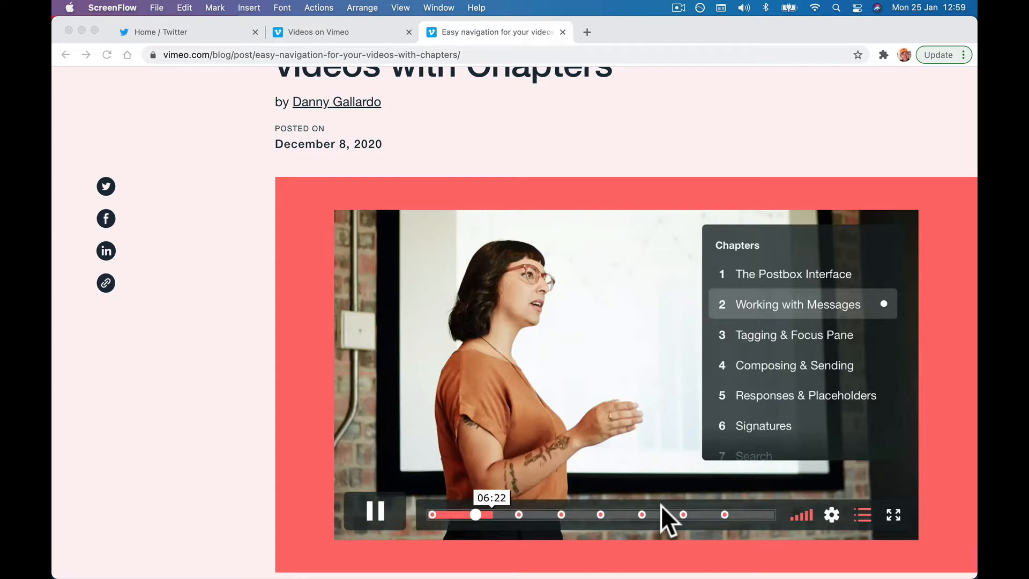
Step: Read the Vimeo blog post on Chapters, checking which members get chapter markers and where they can be used
{"action": "scroll", "coordinate": [661, 506], "scroll_direction": "down", "scroll_amount": 8}
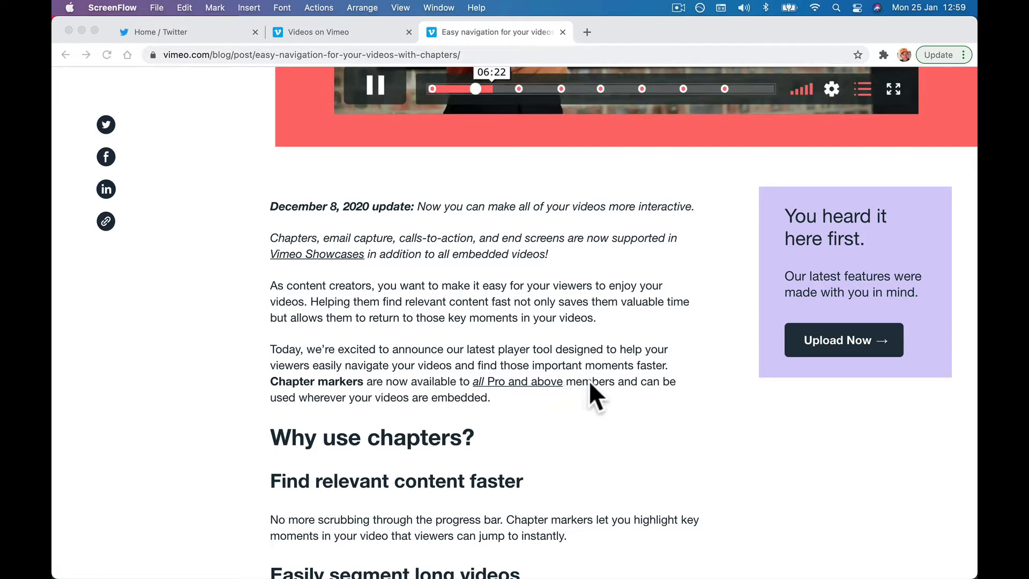
{"action": "left_click", "coordinate": [307, 397]}
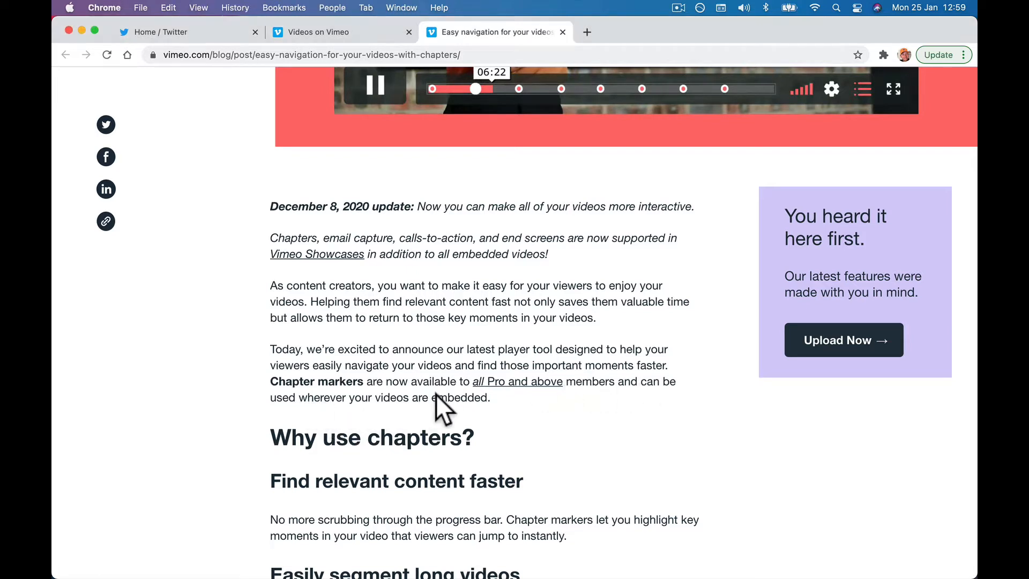
{"action": "left_click_drag", "start_coordinate": [480, 398], "coordinate": [309, 398]}
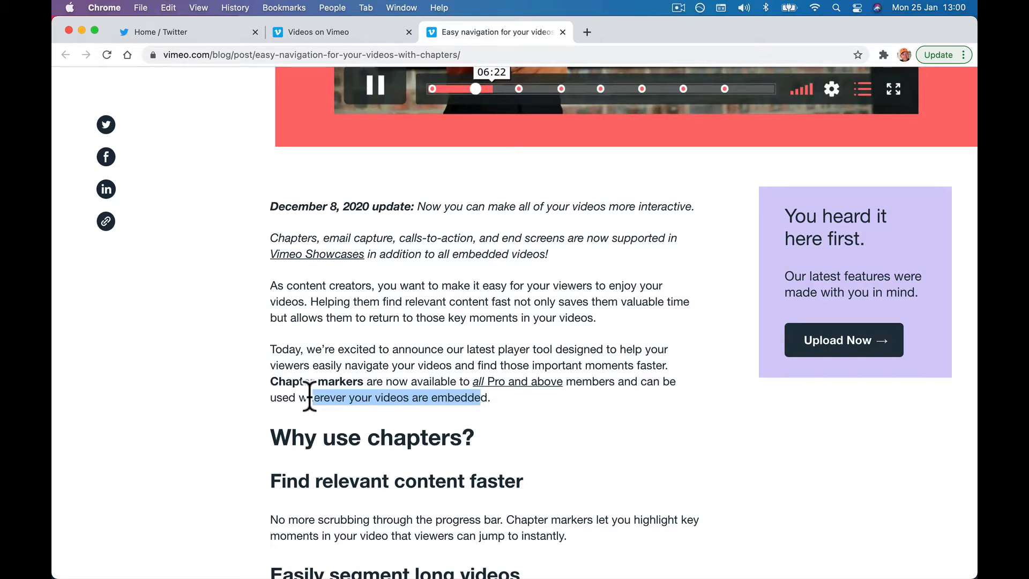
{"action": "left_click", "coordinate": [419, 455]}
{"action": "scroll", "coordinate": [419, 455], "scroll_direction": "down", "scroll_amount": 9}
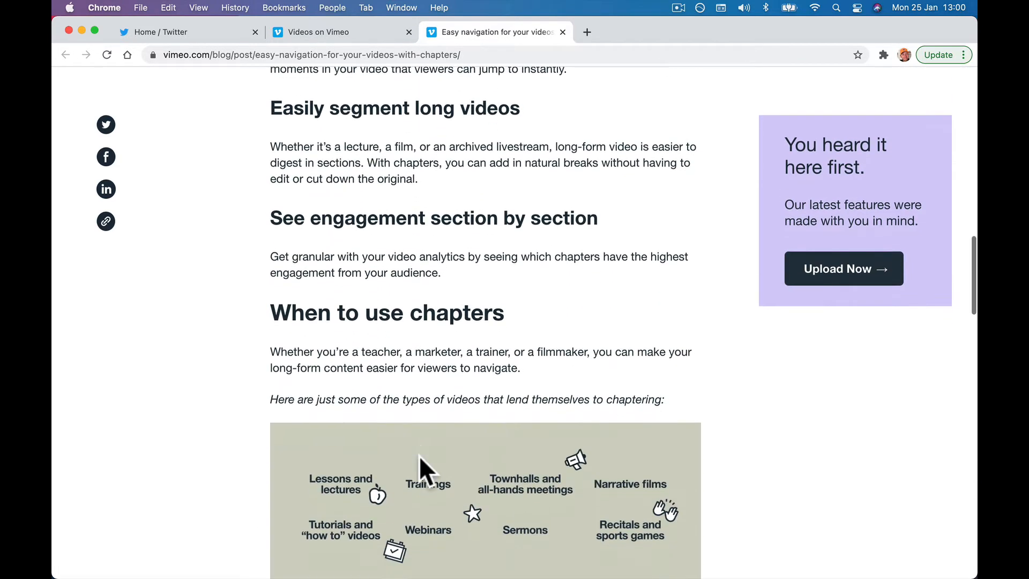
{"action": "scroll", "coordinate": [419, 455], "scroll_direction": "up", "scroll_amount": 8}
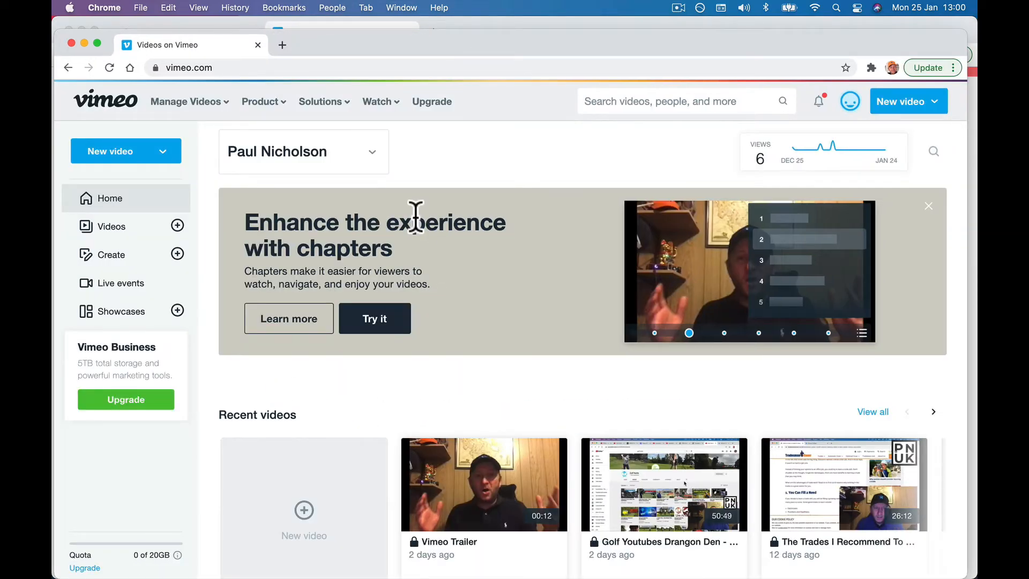
Step: Open the chapter settings of the video "The Trades I Recommend To Get Into In the Next 10"
{"action": "left_click", "coordinate": [855, 518]}
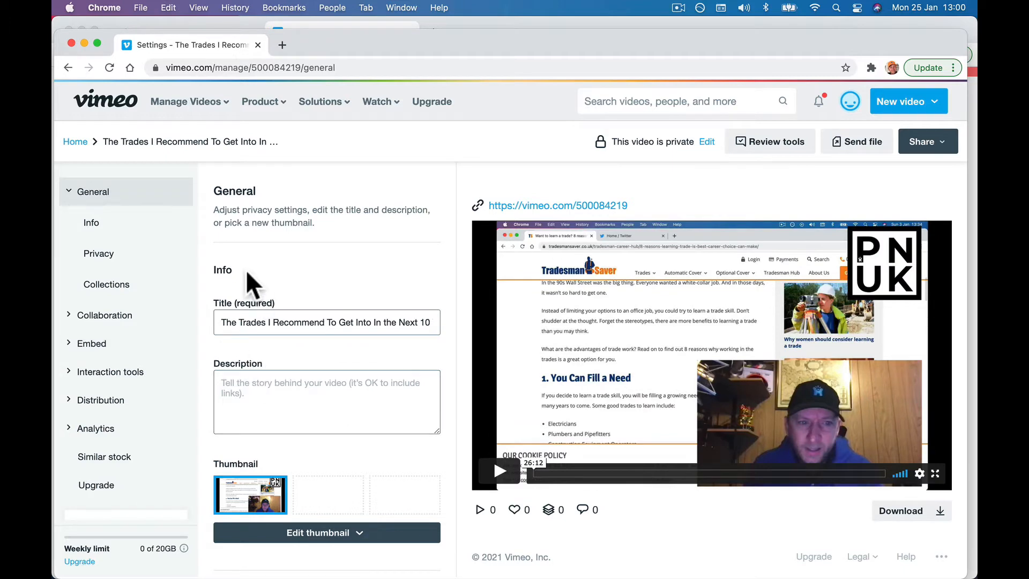
{"action": "left_click", "coordinate": [122, 372]}
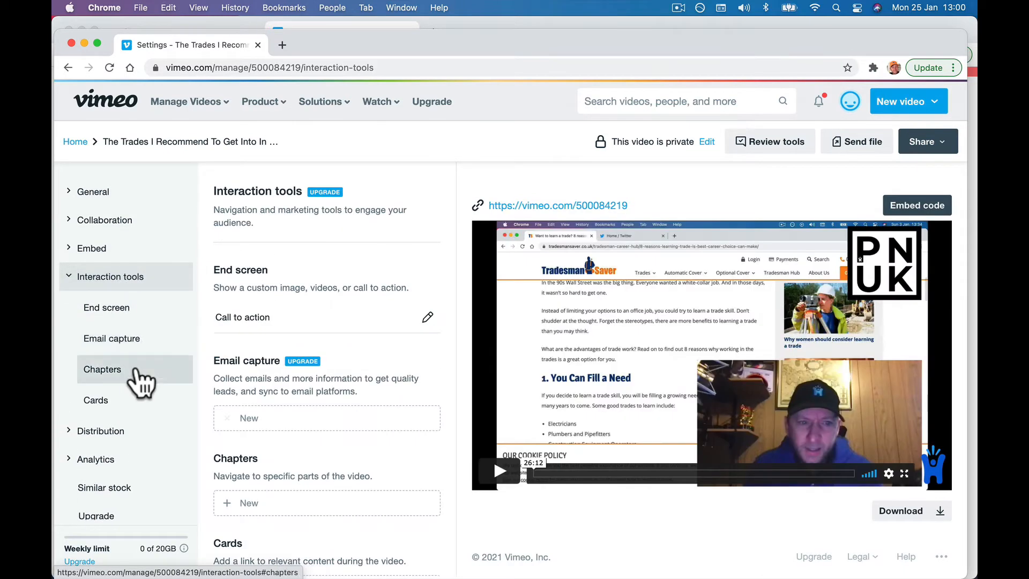
{"action": "left_click", "coordinate": [135, 376]}
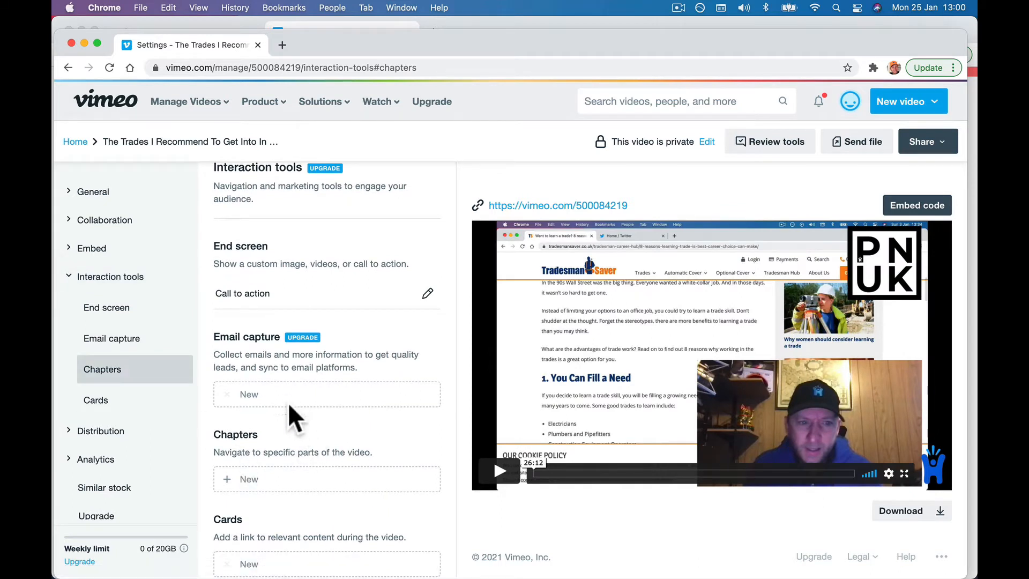
Step: Try to save a first chapter titled "Introduction" at 00:00, accepting the removal of the Training Embed preset
{"action": "left_click", "coordinate": [249, 479]}
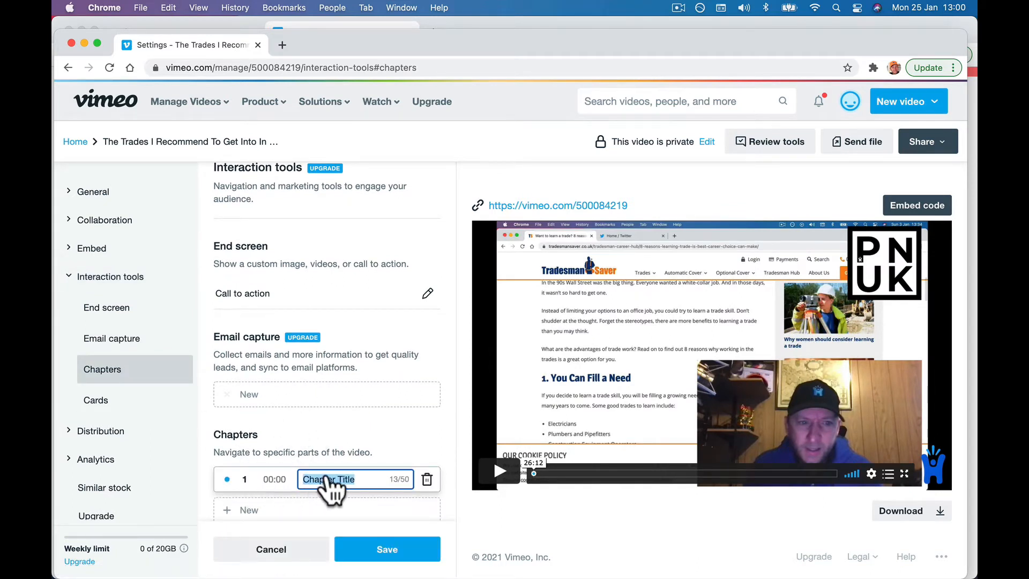
{"action": "type", "text": "Introduction"}
{"action": "left_click", "coordinate": [379, 547]}
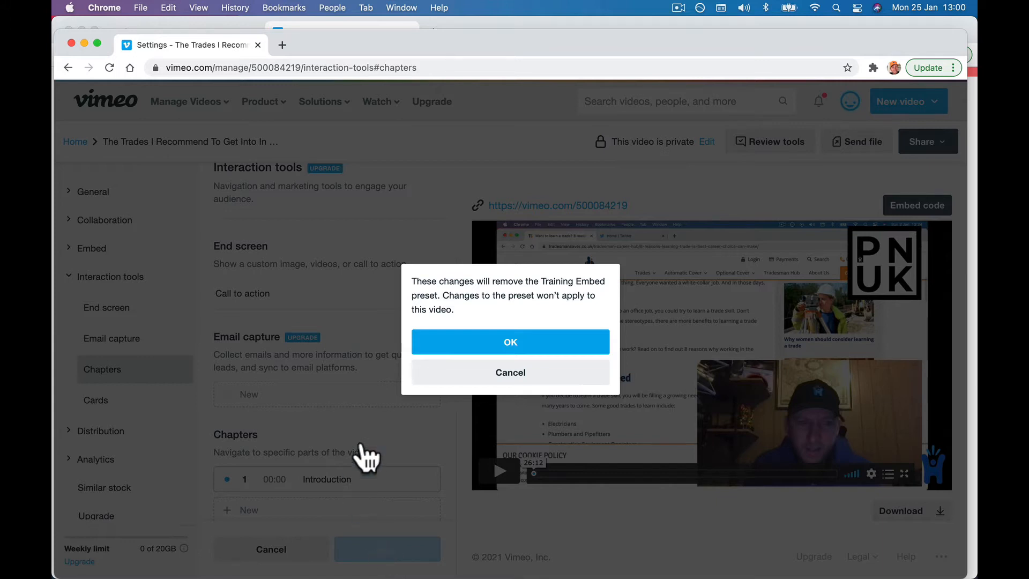
{"action": "left_click", "coordinate": [466, 347]}
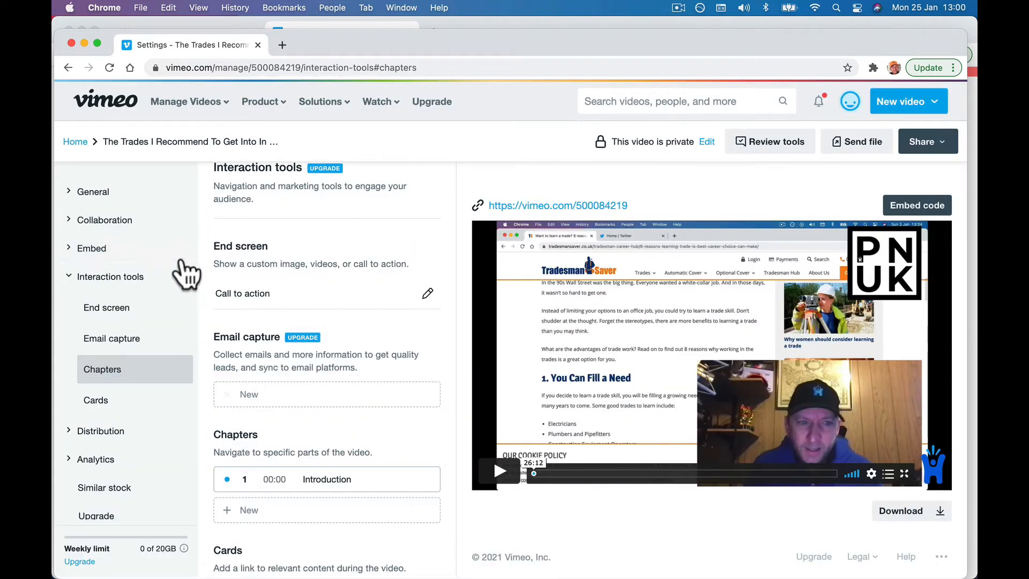
Step: Clear the Training Embed preset in the video's embed settings, confirm the change, and review the embed options
{"action": "left_click", "coordinate": [145, 262]}
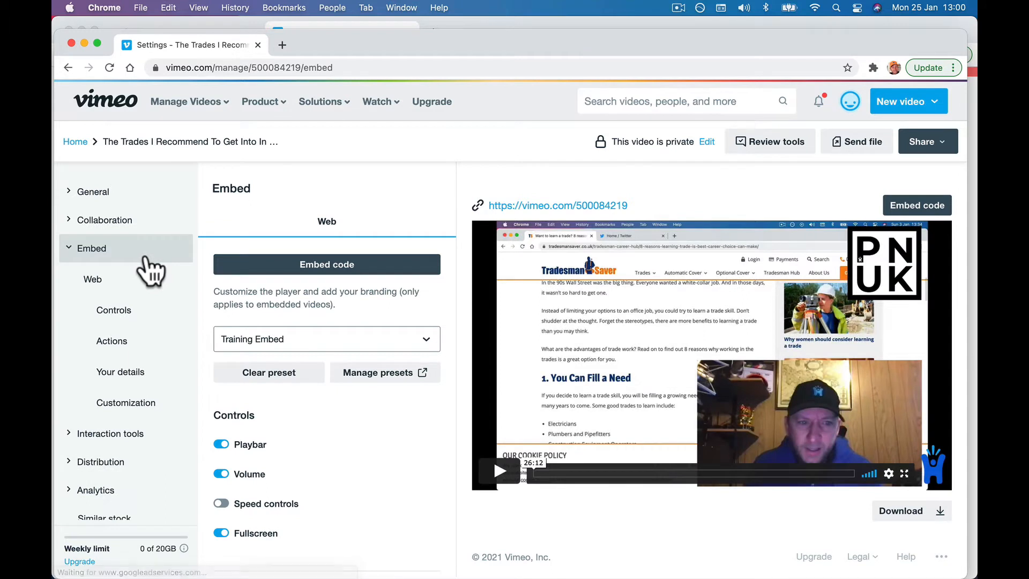
{"action": "left_click", "coordinate": [284, 384]}
{"action": "left_click", "coordinate": [394, 548]}
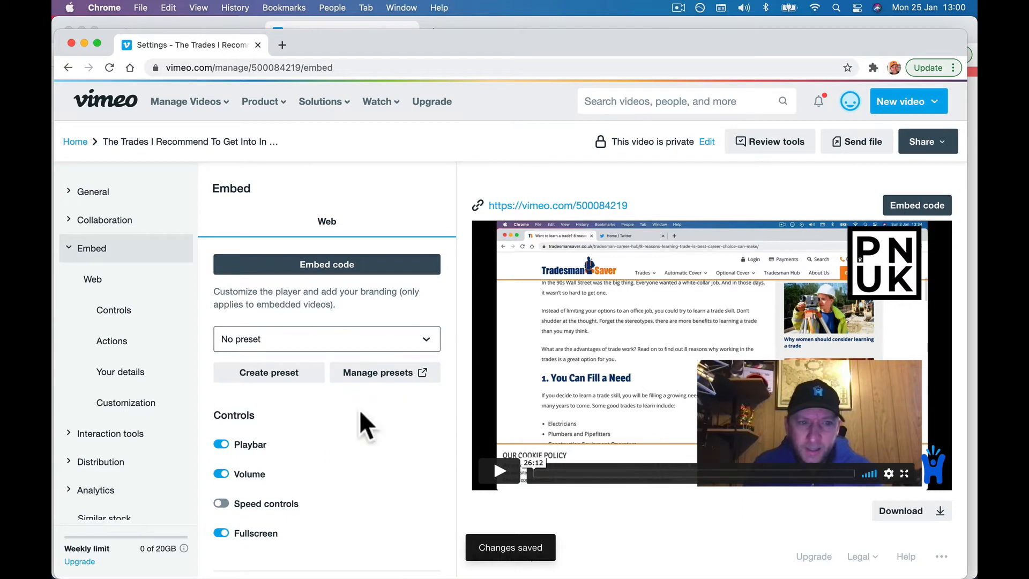
{"action": "scroll", "coordinate": [360, 413], "scroll_direction": "down", "scroll_amount": 15}
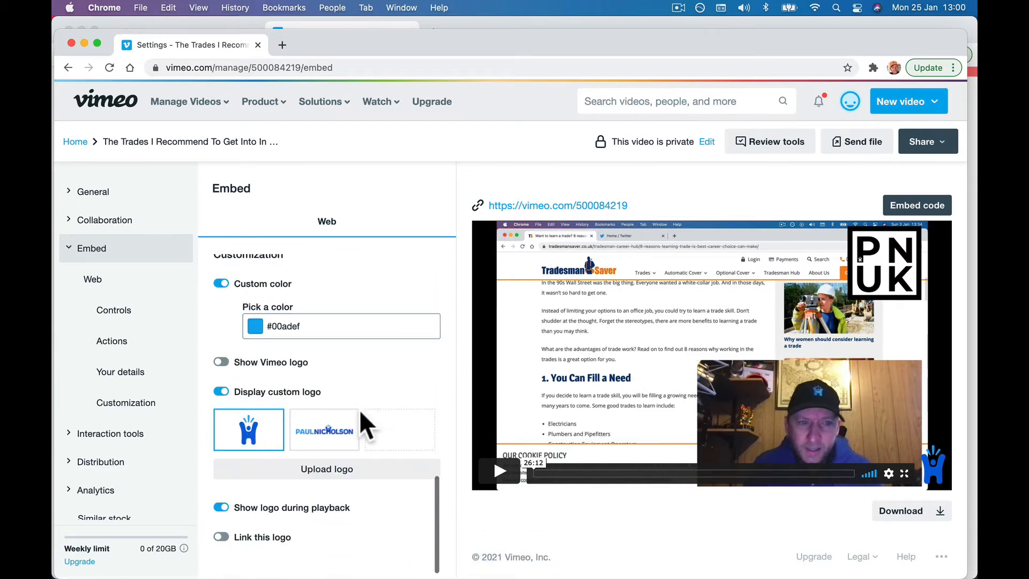
{"action": "scroll", "coordinate": [360, 409], "scroll_direction": "up", "scroll_amount": 10}
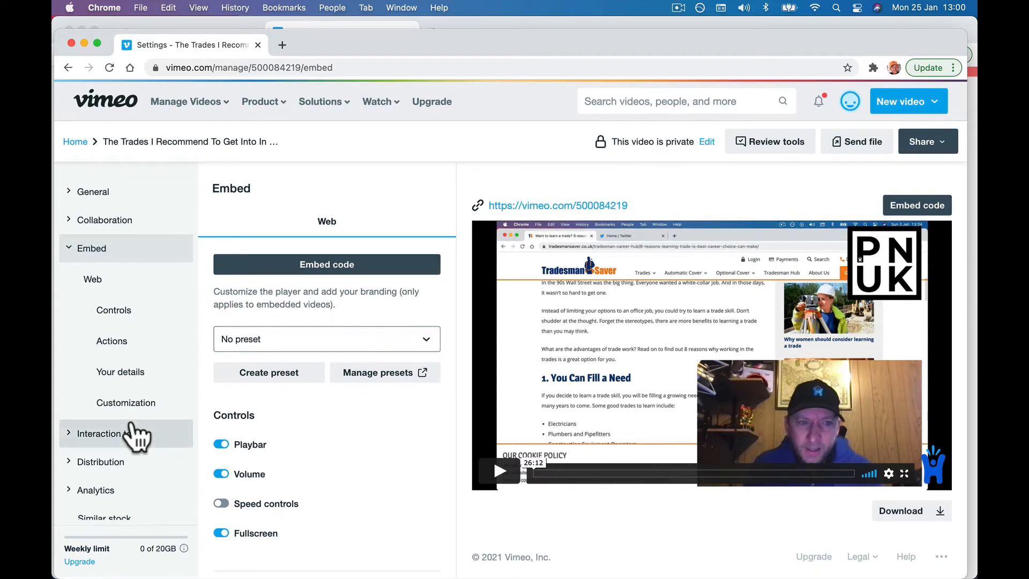
Step: Add and save a first chapter titled "Introduction" at 00:00 and show the chapter list in the player
{"action": "scroll", "coordinate": [131, 459], "scroll_direction": "down", "scroll_amount": 3}
{"action": "left_click", "coordinate": [138, 346]}
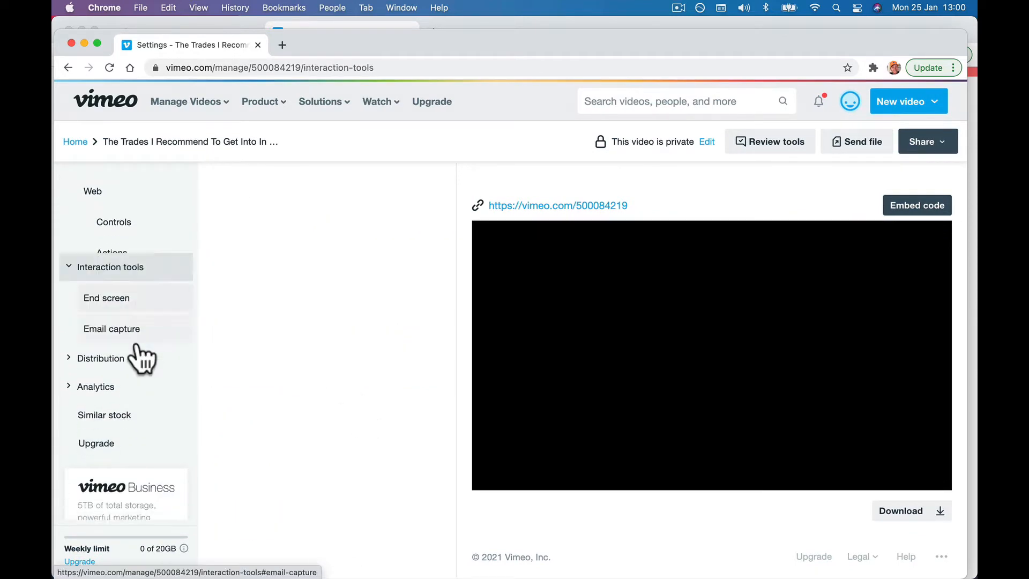
{"action": "scroll", "coordinate": [271, 471], "scroll_direction": "down", "scroll_amount": 1}
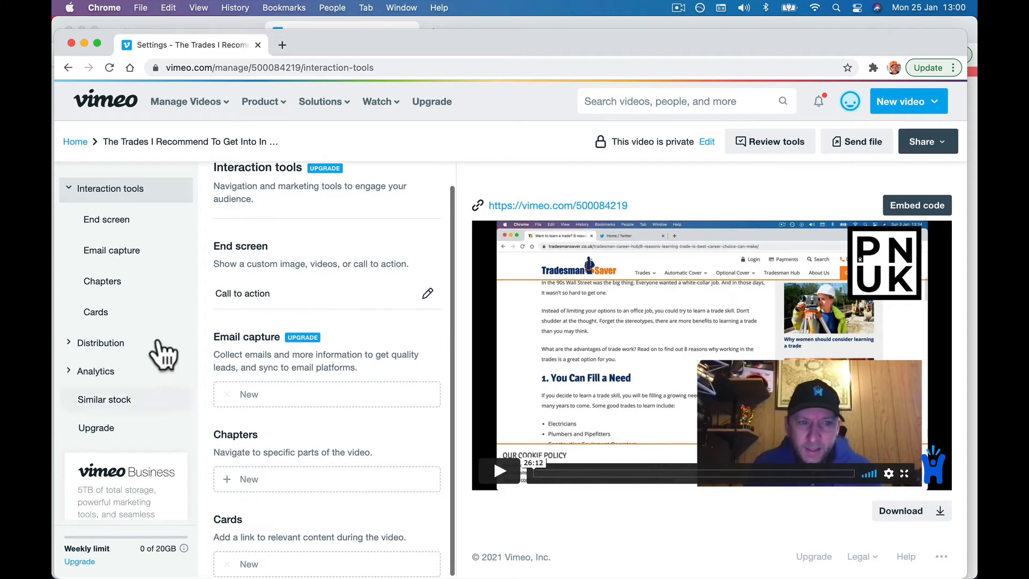
{"action": "left_click", "coordinate": [138, 283]}
{"action": "left_click", "coordinate": [227, 480]}
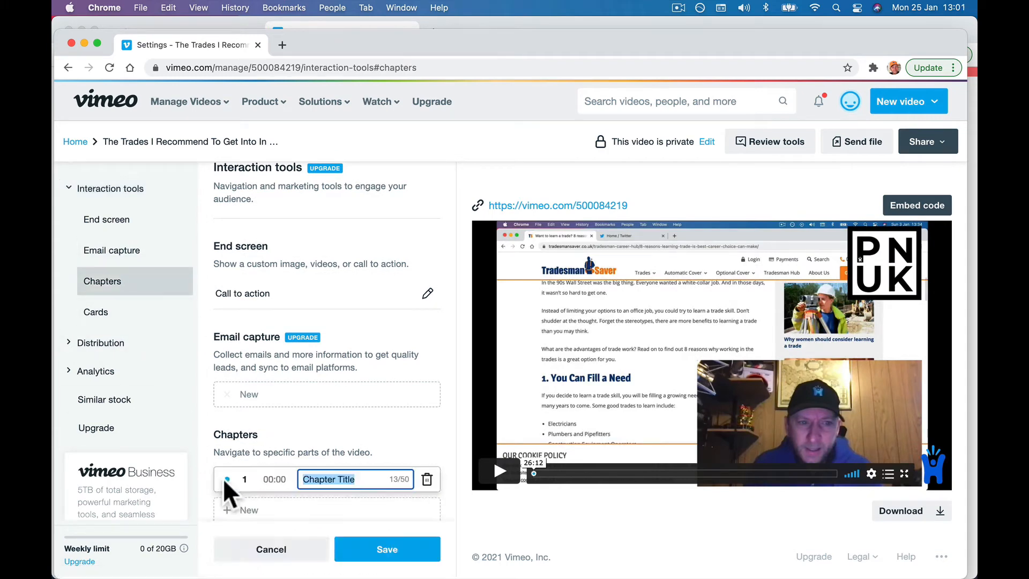
{"action": "type", "text": "Introduction"}
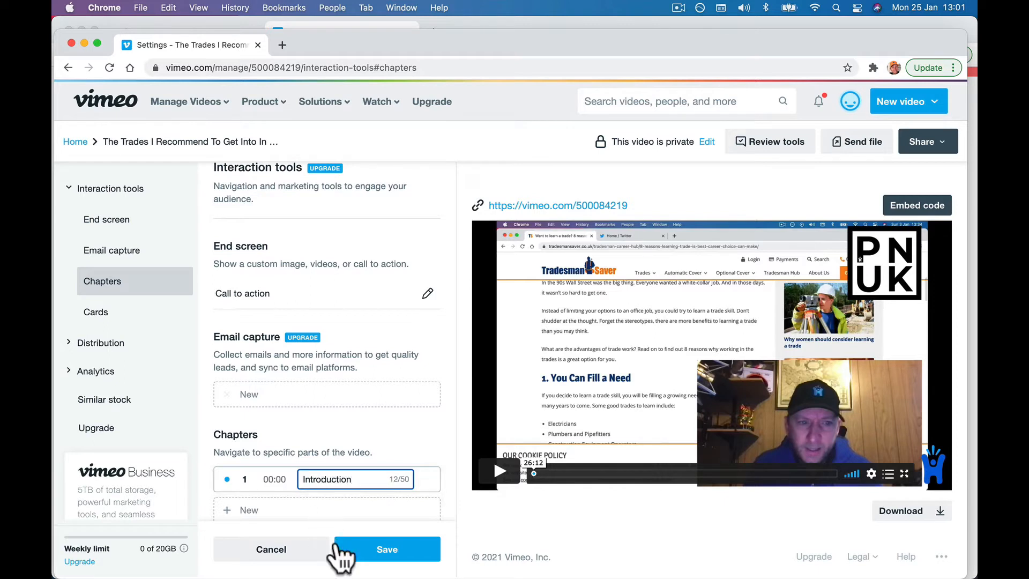
{"action": "left_click", "coordinate": [374, 547]}
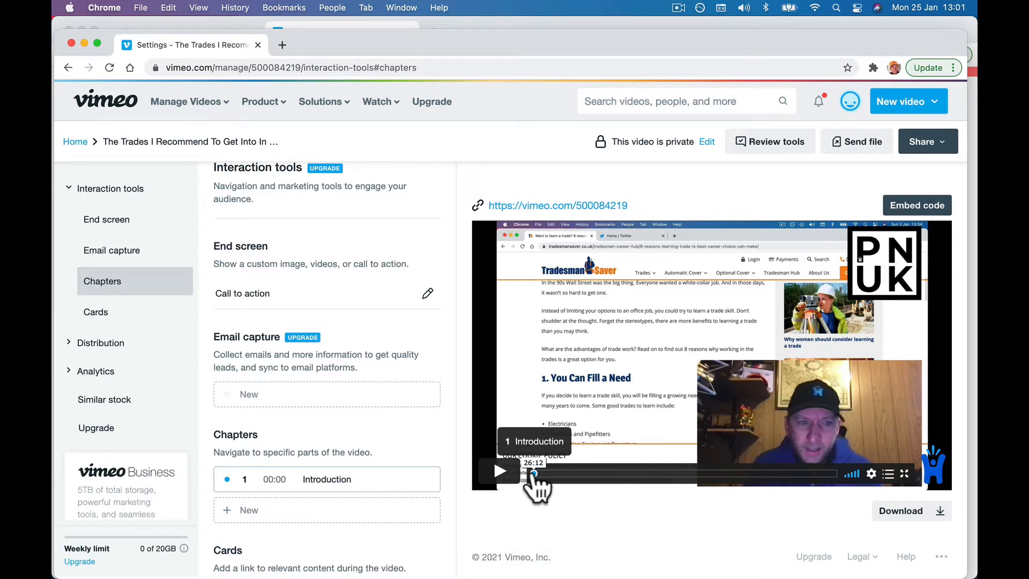
{"action": "left_click", "coordinate": [888, 474]}
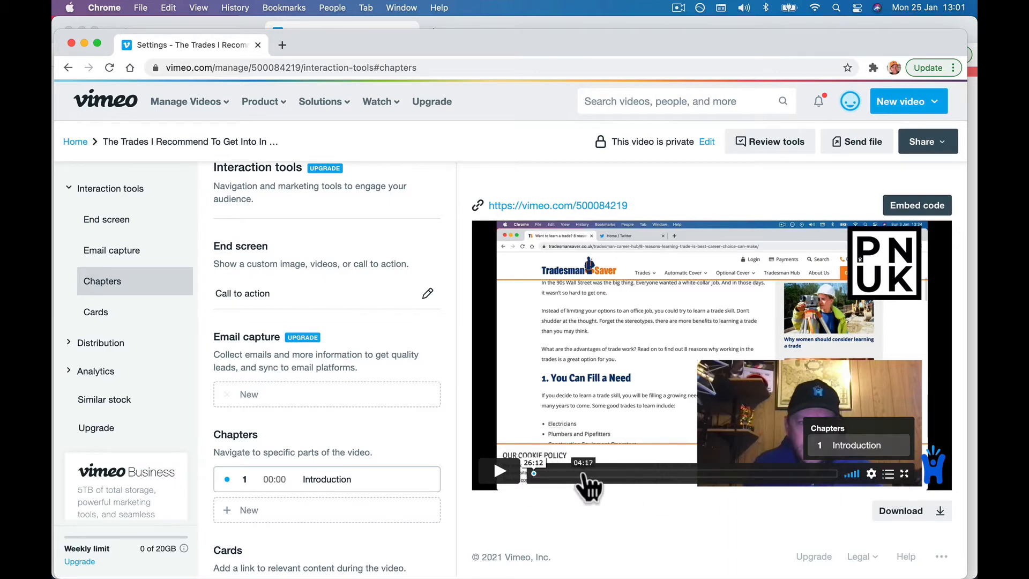
Step: Play the video, move to 03:30, add a second chapter there, and pause playback
{"action": "left_click", "coordinate": [500, 472]}
{"action": "left_click_drag", "start_coordinate": [537, 478], "coordinate": [575, 480]}
{"action": "left_click", "coordinate": [271, 512]}
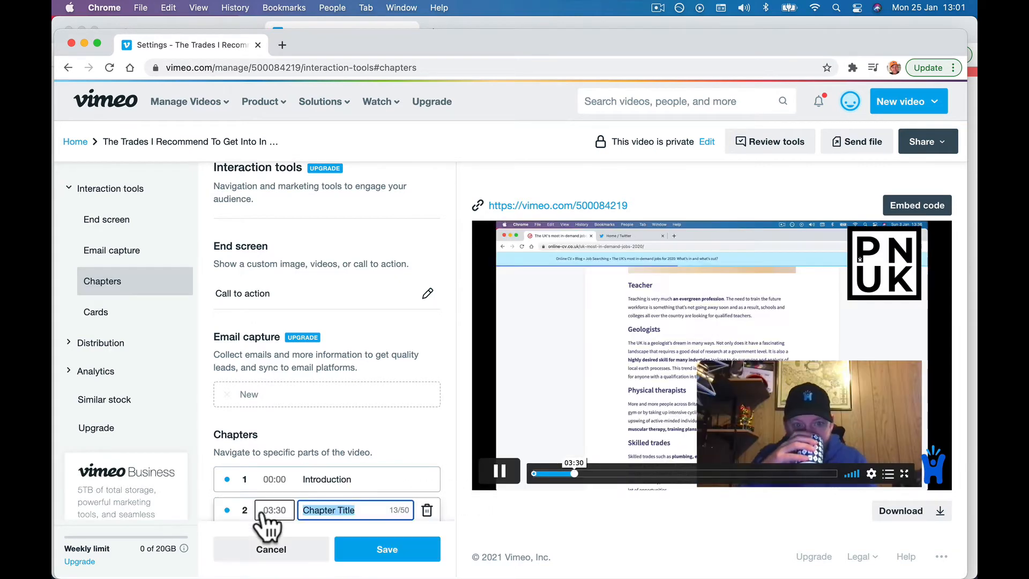
{"action": "left_click", "coordinate": [276, 511]}
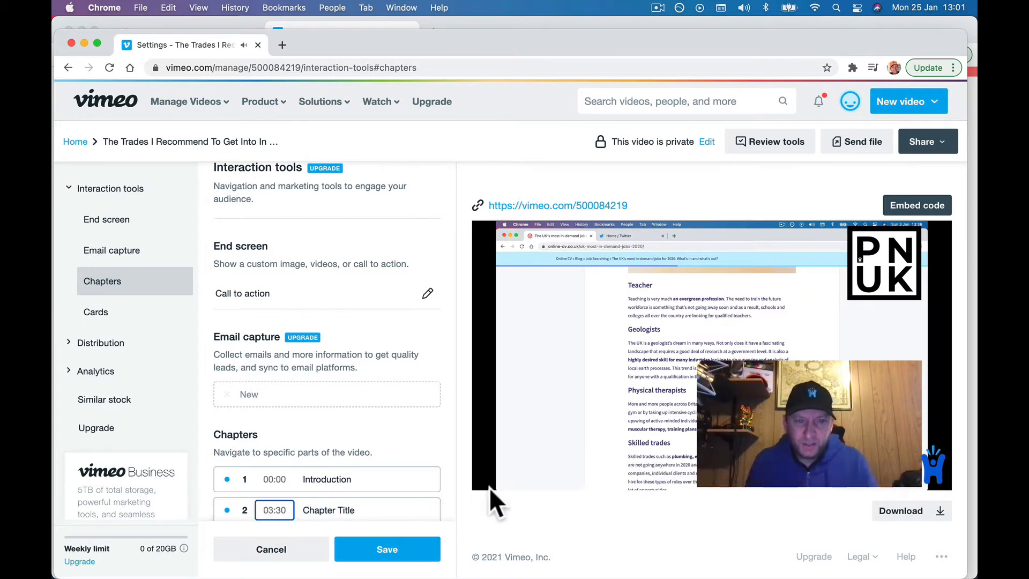
{"action": "left_click", "coordinate": [500, 472]}
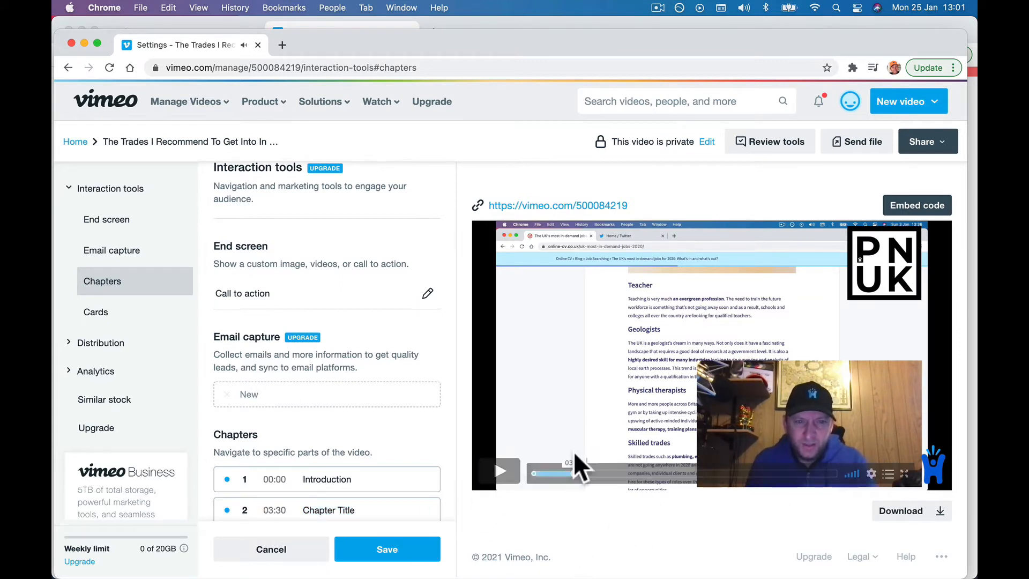
Step: Set the second chapter's start time to 03:10 and its title to "Lesson 1"
{"action": "scroll", "coordinate": [374, 456], "scroll_direction": "down", "scroll_amount": 3}
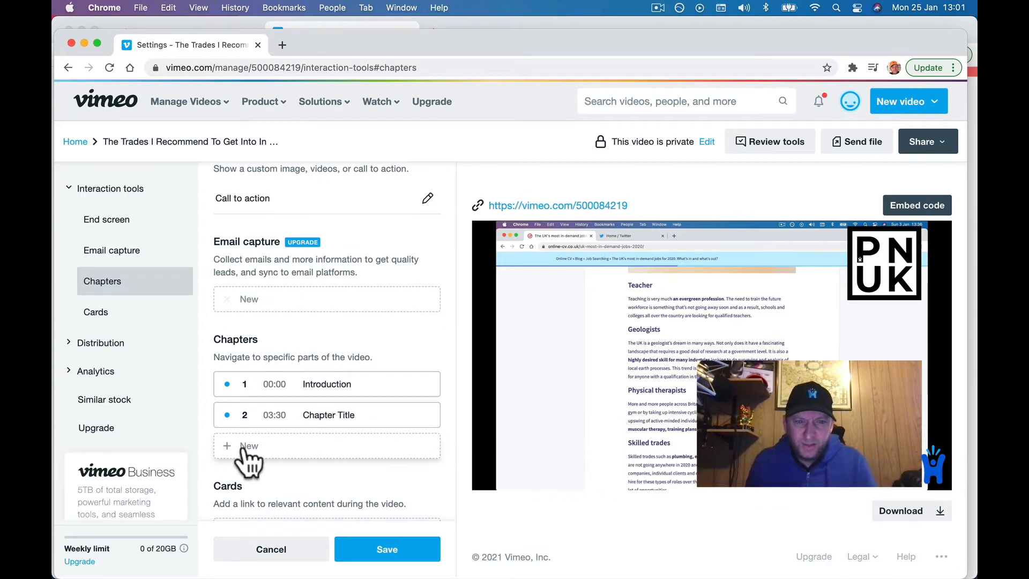
{"action": "double_click", "coordinate": [278, 418]}
{"action": "type", "text": "10"}
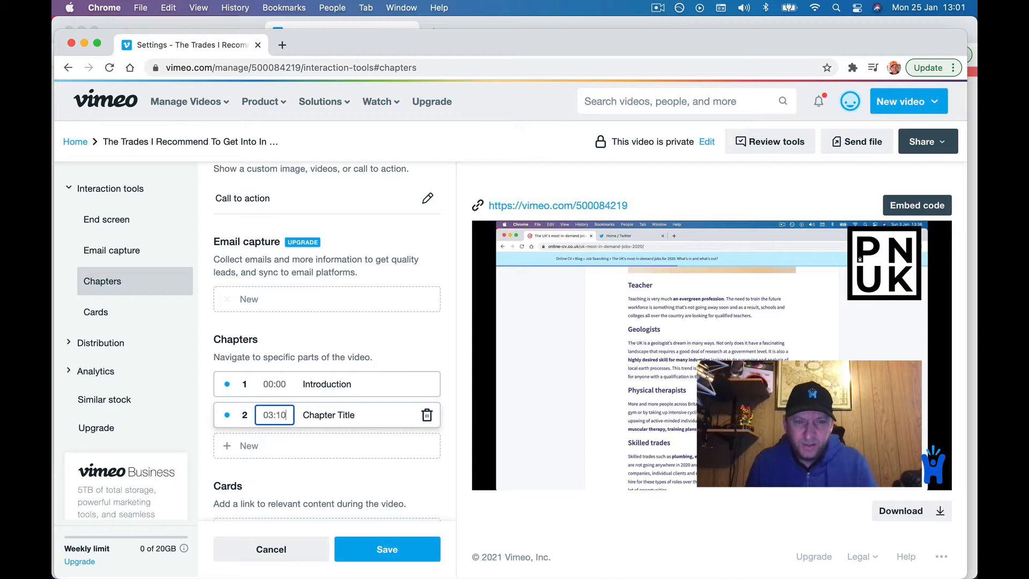
{"action": "left_click", "coordinate": [331, 415]}
{"action": "type", "text": "Lesson 1"}
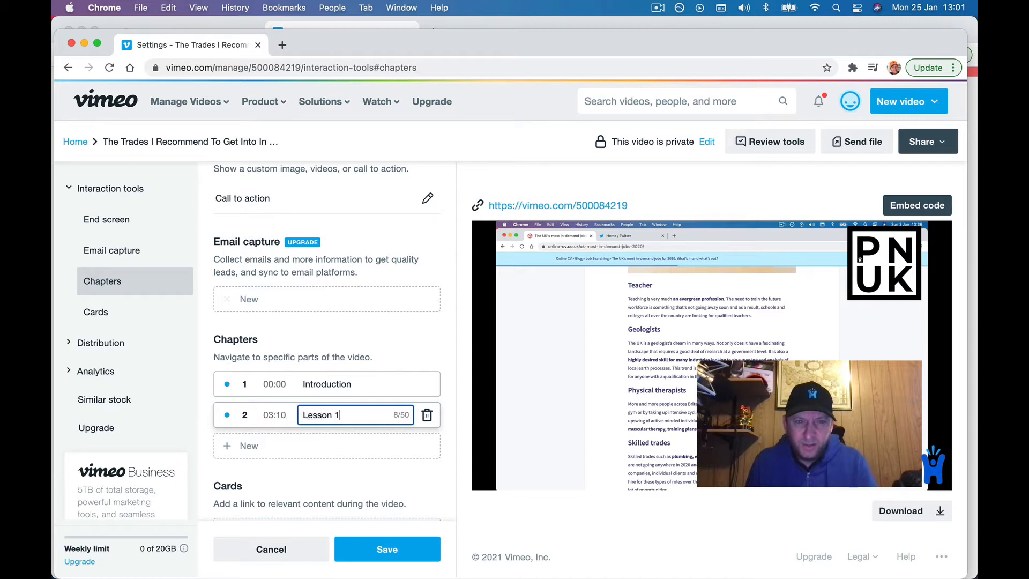
{"action": "key", "text": "Return"}
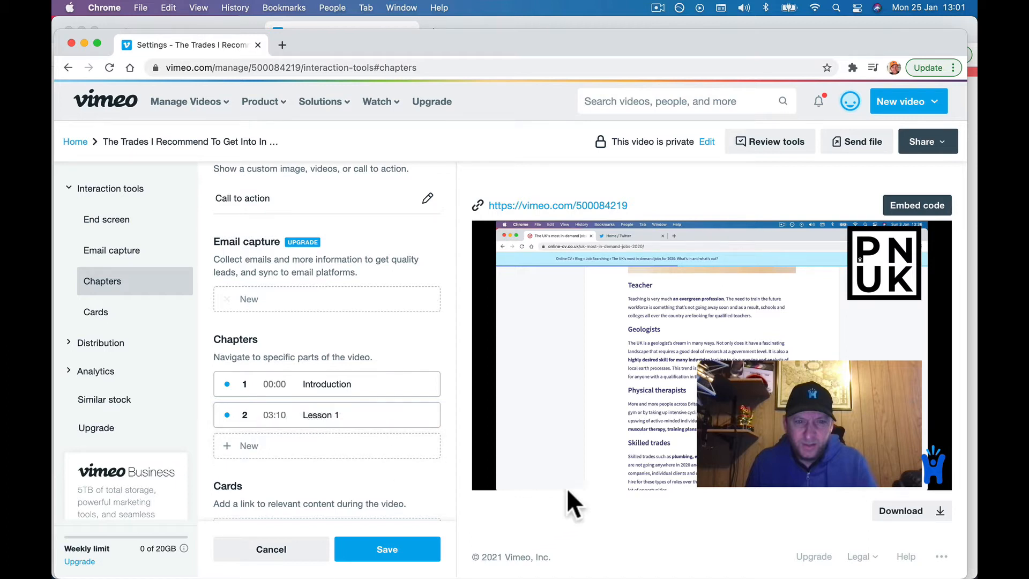
Step: Move the video to about 07:37 and add a third chapter there titled "Lesson 2"
{"action": "mouse_move", "coordinate": [618, 464]}
{"action": "left_click", "coordinate": [570, 475]}
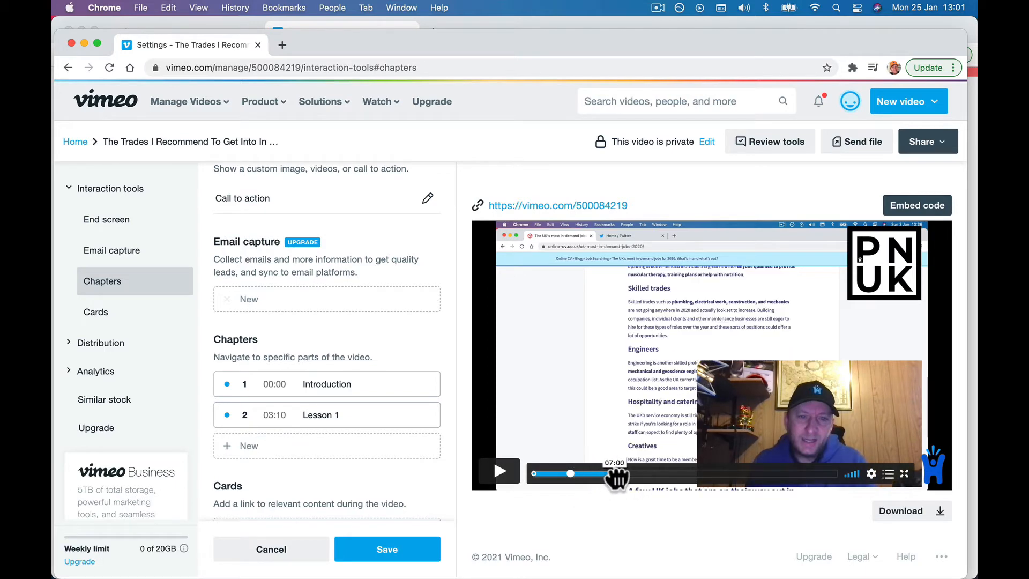
{"action": "left_click", "coordinate": [622, 474]}
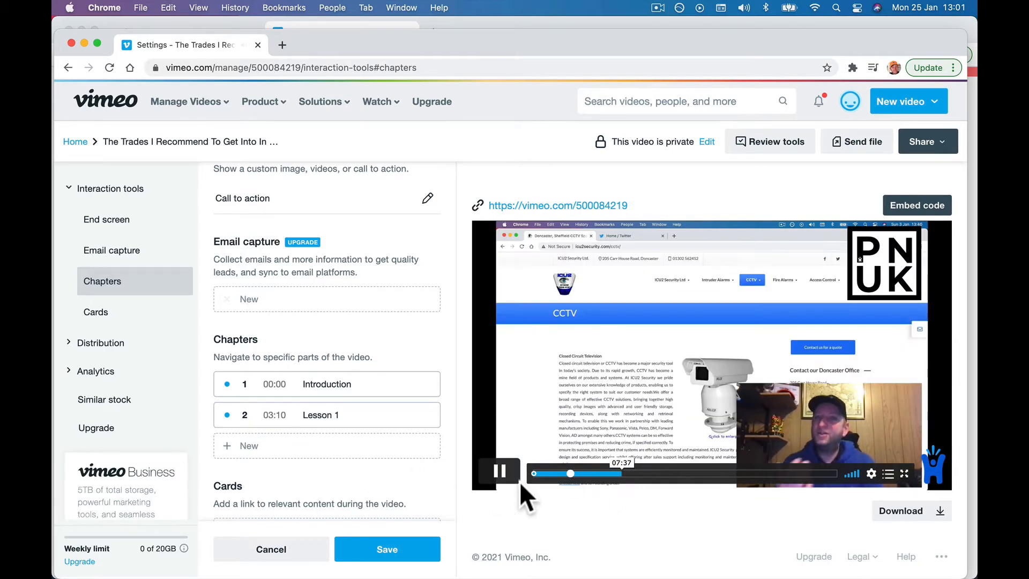
{"action": "left_click", "coordinate": [230, 447]}
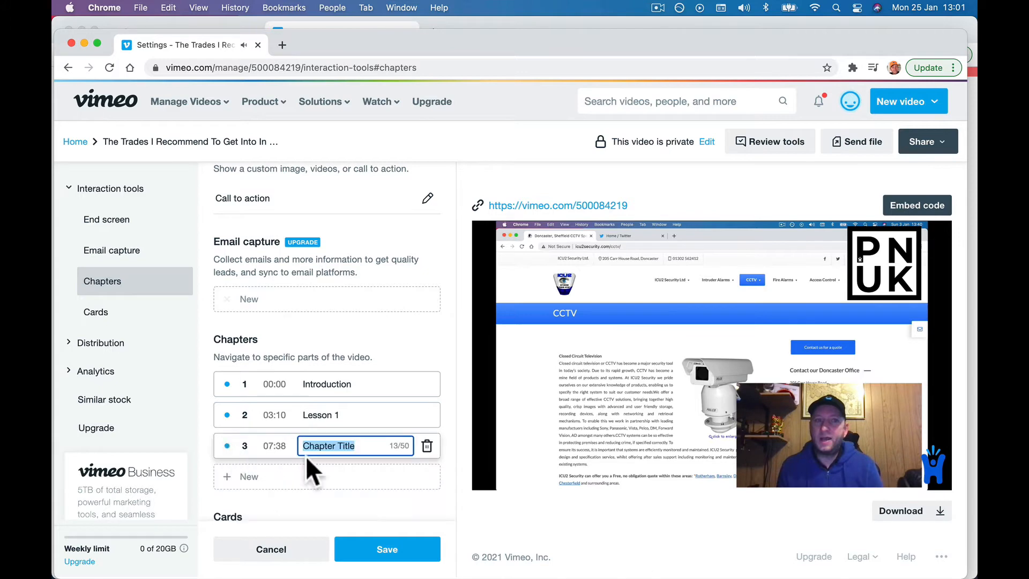
{"action": "type", "text": "Lesson 2"}
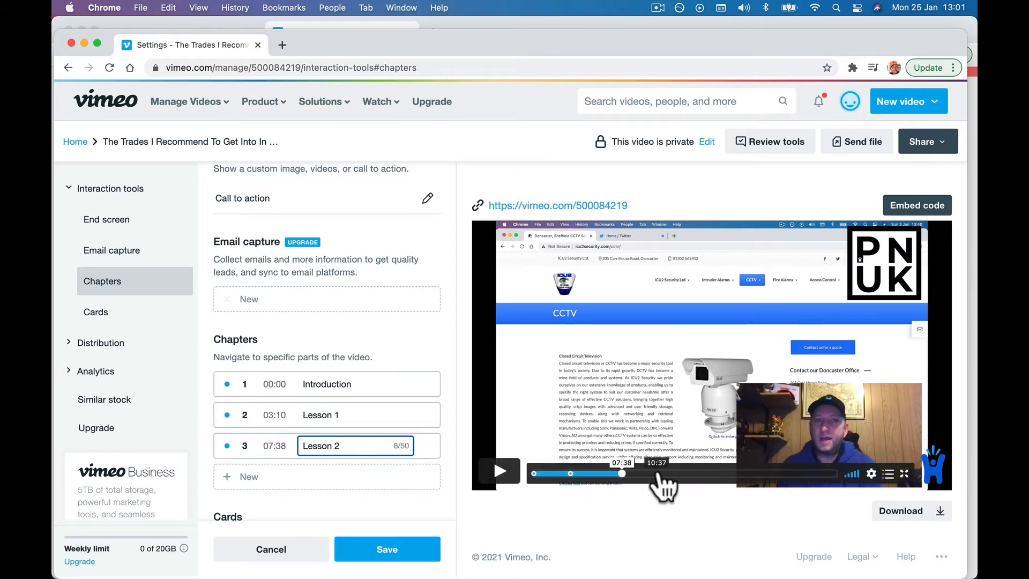
Step: Move the video to 13:28, add a fourth chapter there with the default title, and save the chapters
{"action": "left_click", "coordinate": [622, 475]}
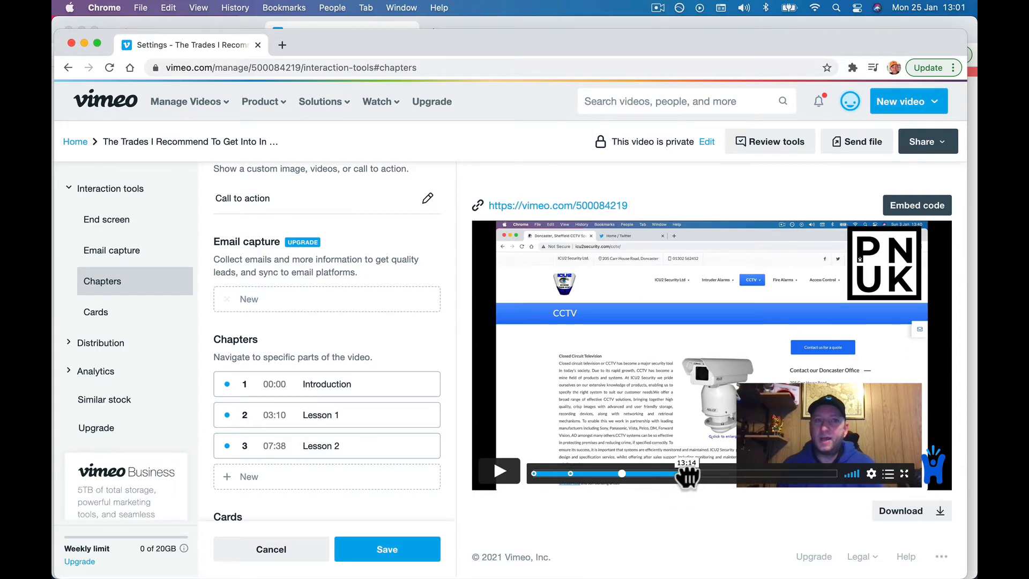
{"action": "left_click", "coordinate": [689, 476]}
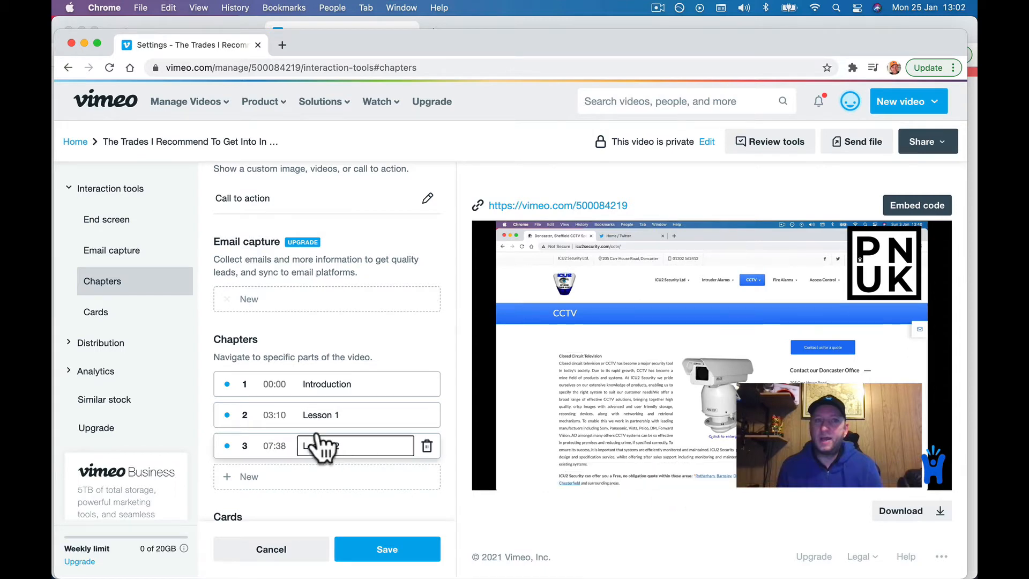
{"action": "left_click", "coordinate": [245, 476]}
{"action": "left_click", "coordinate": [369, 547]}
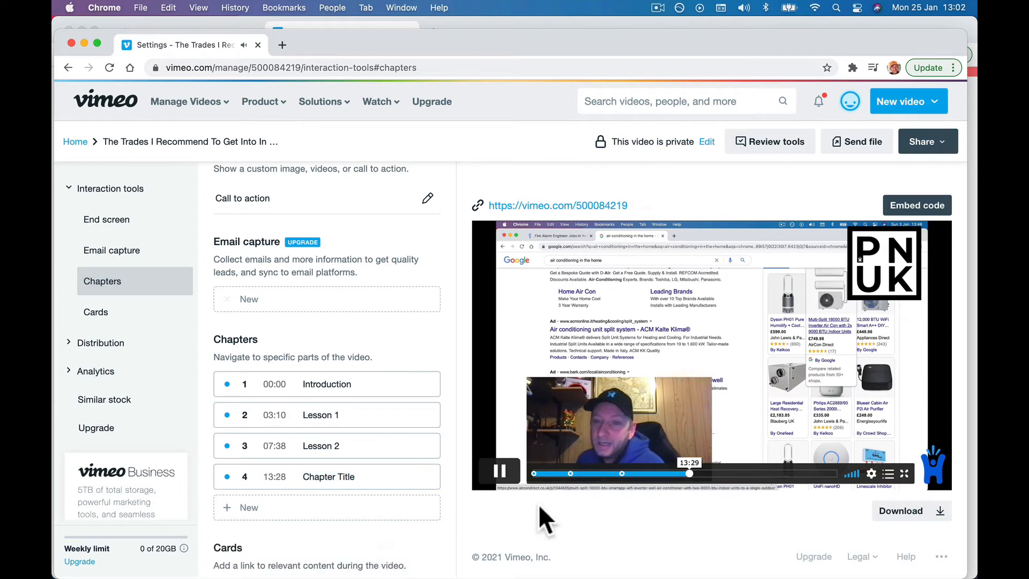
Step: Add a fifth chapter at 13:32 with the default title and rename the fourth chapter "Lesson 3"
{"action": "mouse_move", "coordinate": [500, 476]}
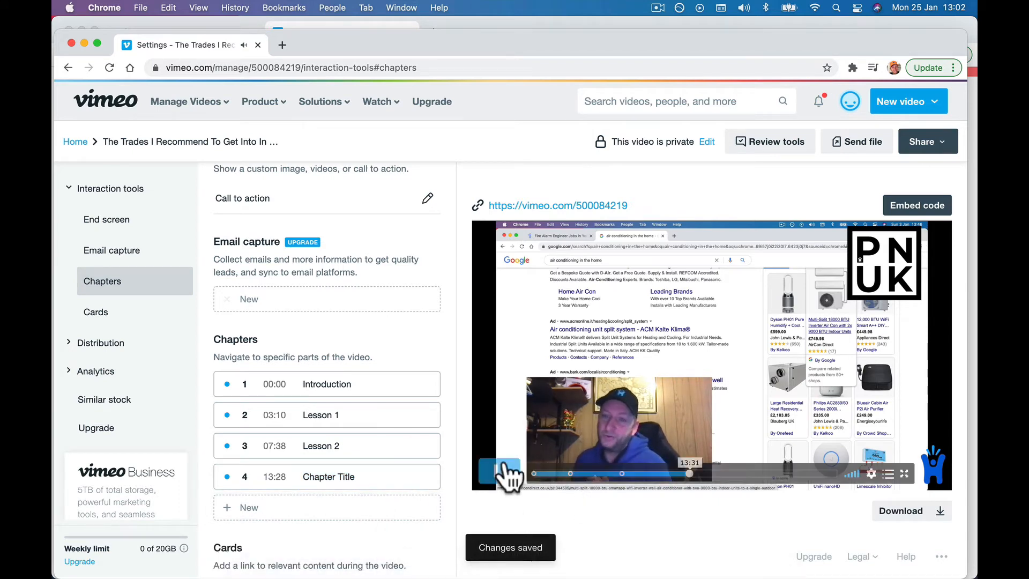
{"action": "left_click", "coordinate": [240, 509]}
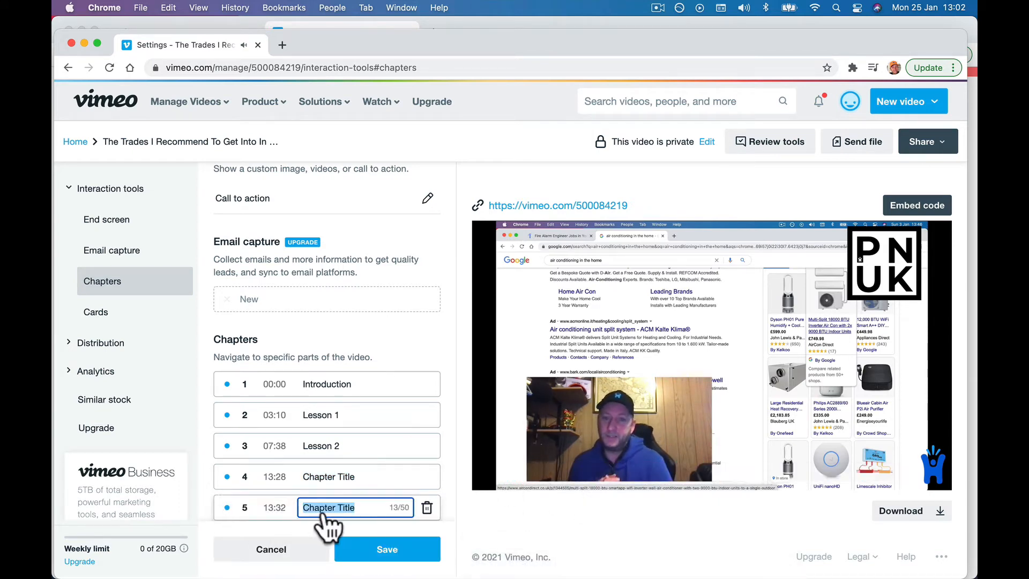
{"action": "left_click", "coordinate": [334, 485]}
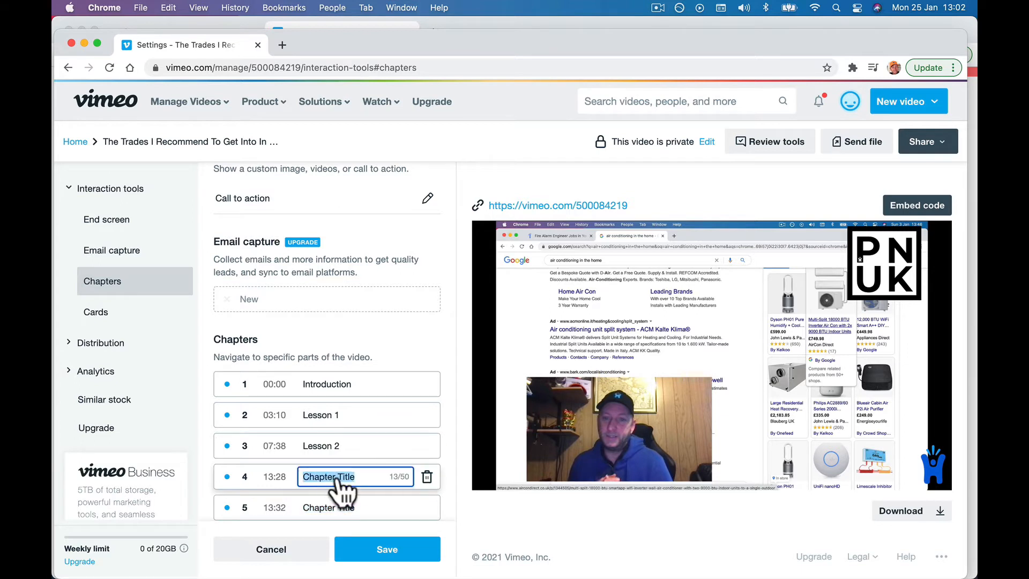
{"action": "type", "text": "Lesson 3"}
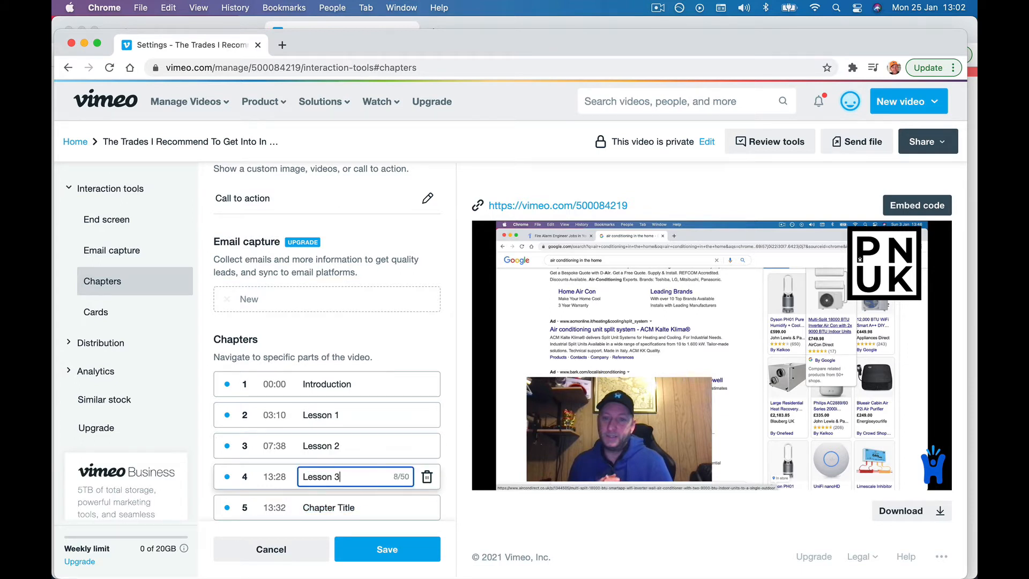
Step: Move the video to 22:15 and try to give the fifth chapter that start time
{"action": "left_click", "coordinate": [543, 509]}
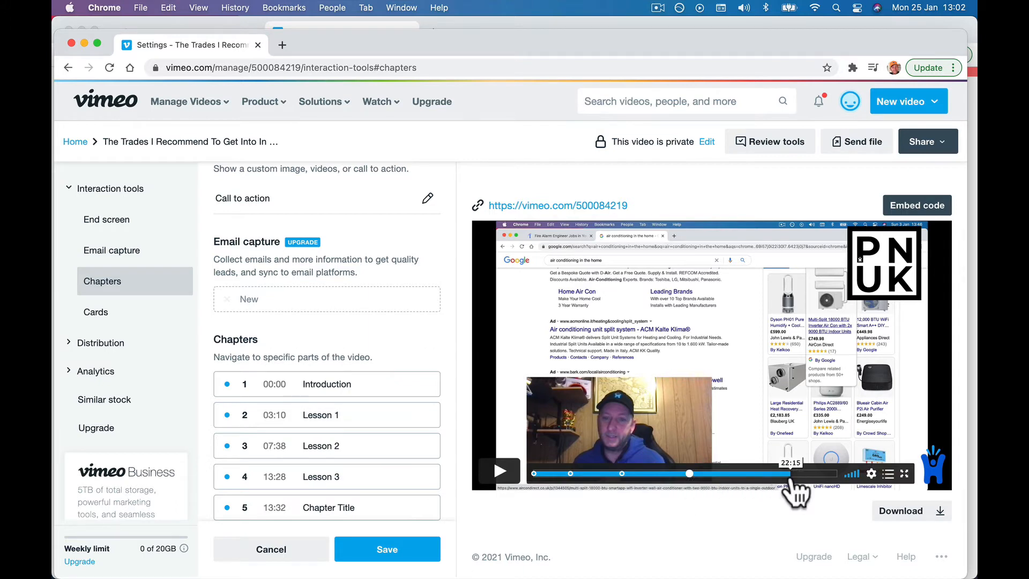
{"action": "left_click", "coordinate": [790, 474]}
{"action": "left_click", "coordinate": [501, 472]}
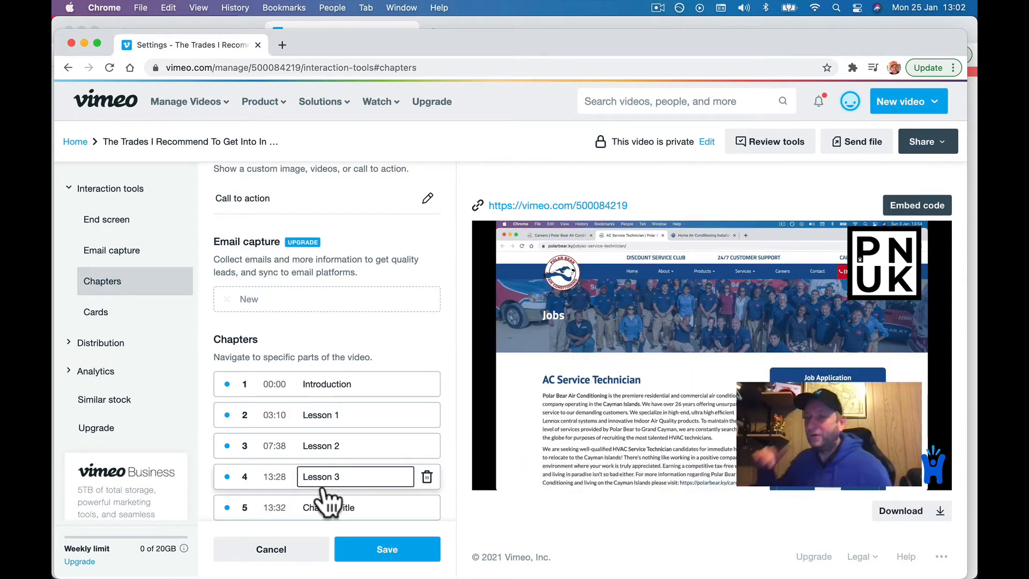
{"action": "double_click", "coordinate": [278, 507]}
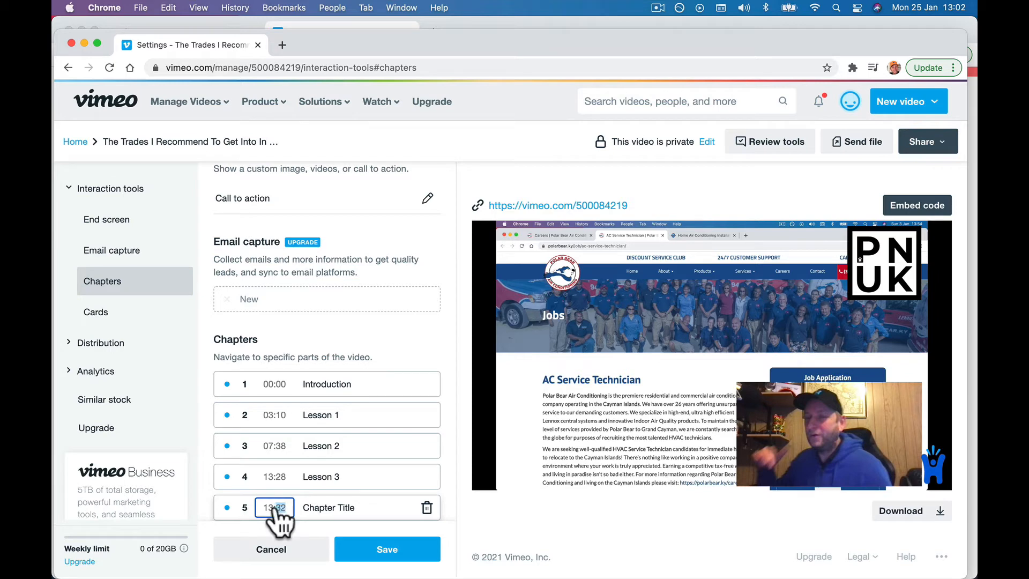
{"action": "type", "text": "22"}
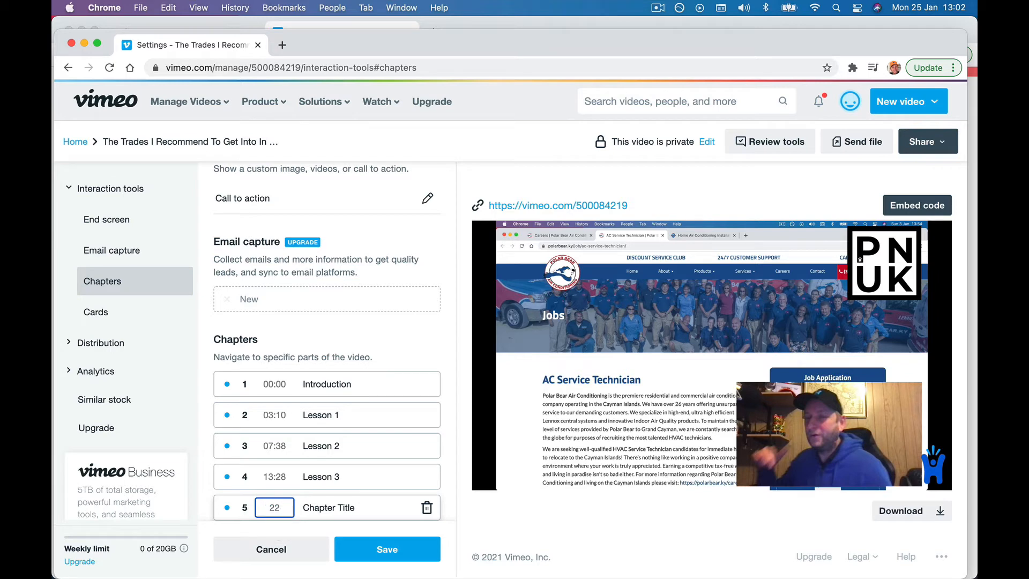
{"action": "type", "text": "15"}
{"action": "key", "text": "Tab"}
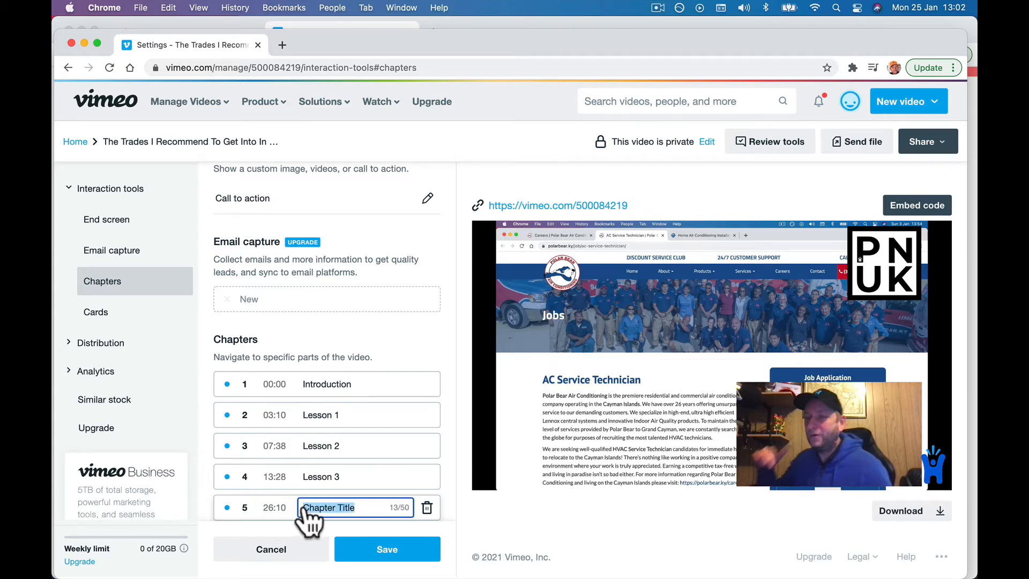
Step: Set the fifth chapter's start time to 22:15 and its title to "Conclusion", and save the chapters
{"action": "double_click", "coordinate": [273, 508]}
{"action": "type", "text": "1"}
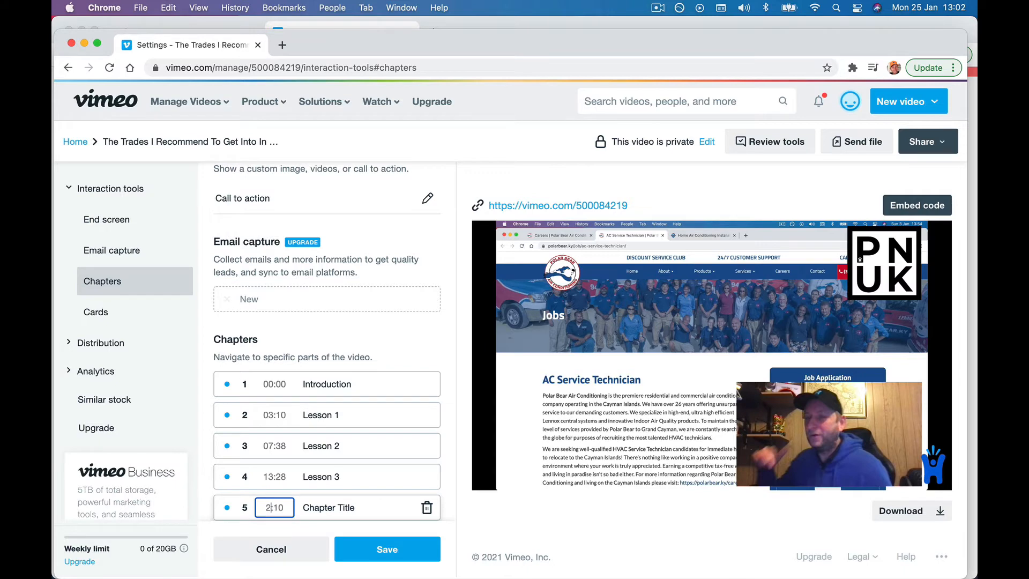
{"action": "key", "text": "Tab"}
{"action": "double_click", "coordinate": [280, 507]}
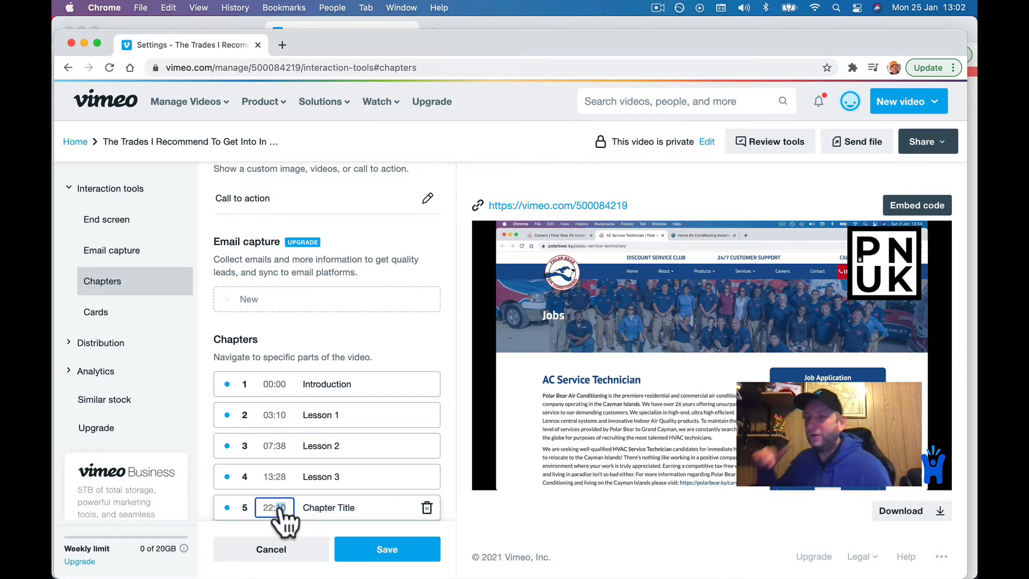
{"action": "type", "text": "15"}
{"action": "key", "text": "Tab"}
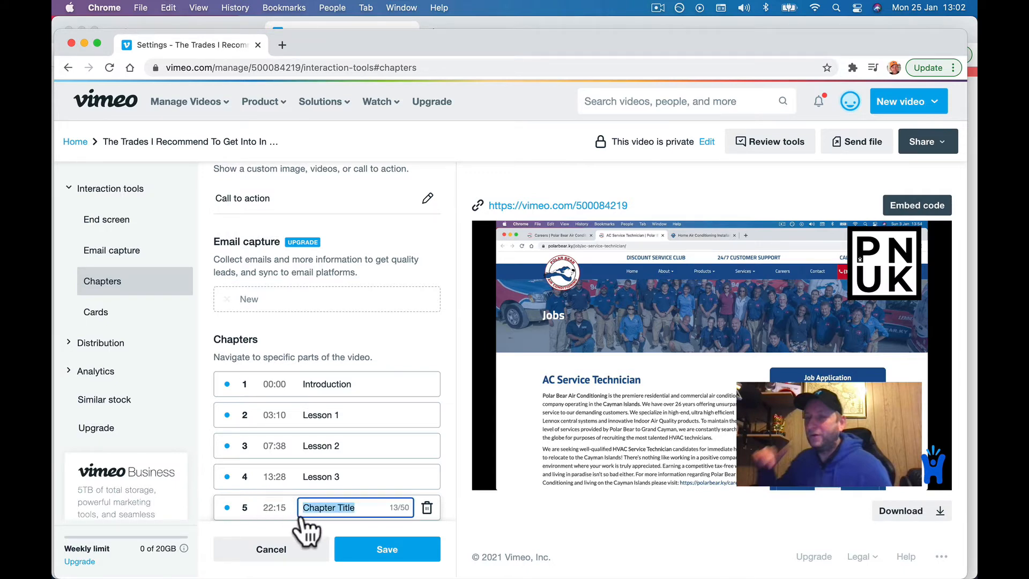
{"action": "type", "text": "Conclusion"}
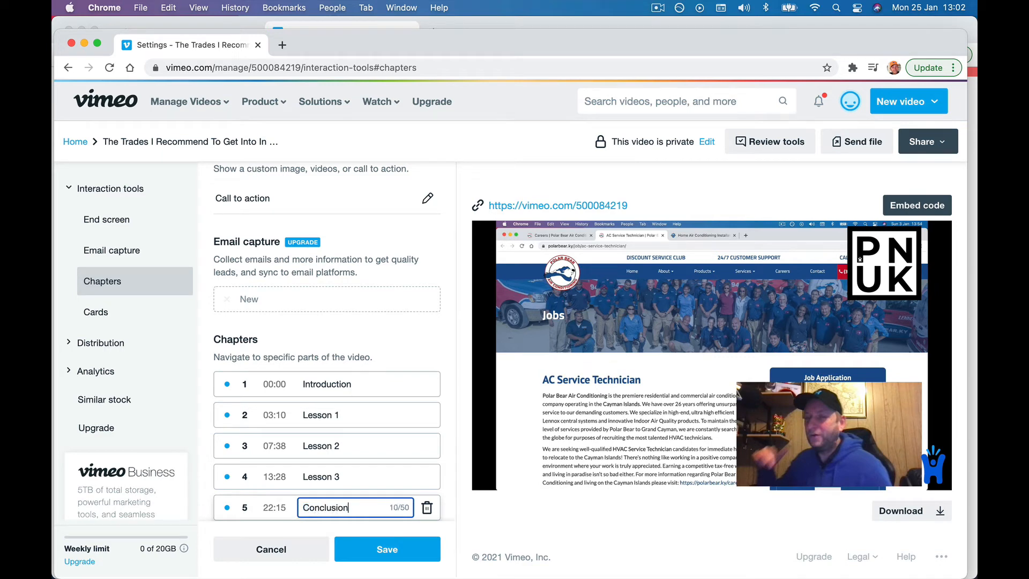
{"action": "left_click", "coordinate": [351, 550]}
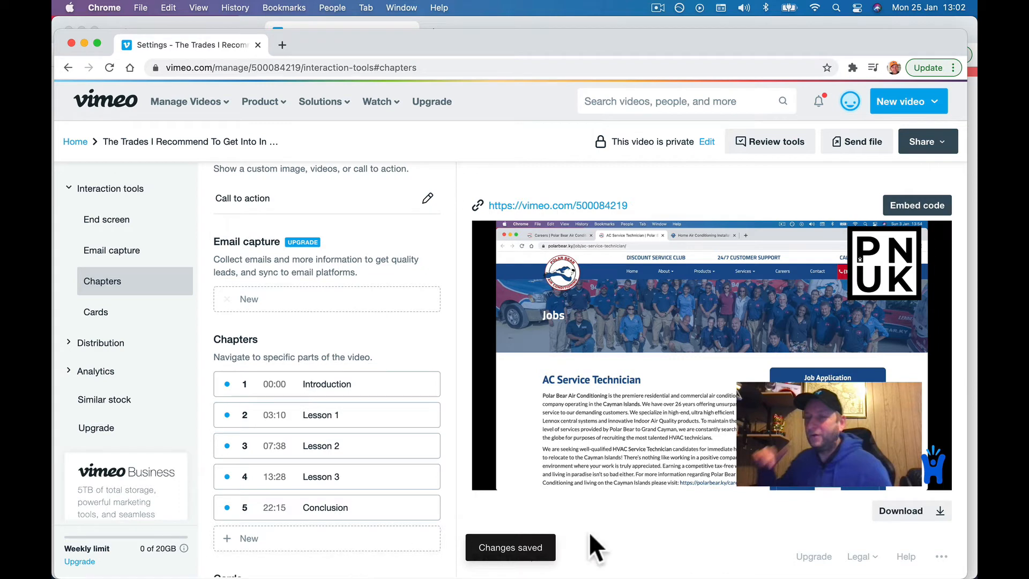
Step: Return the preview video to the Introduction chapter at 00:00, play it briefly and pause it
{"action": "mouse_move", "coordinate": [610, 457]}
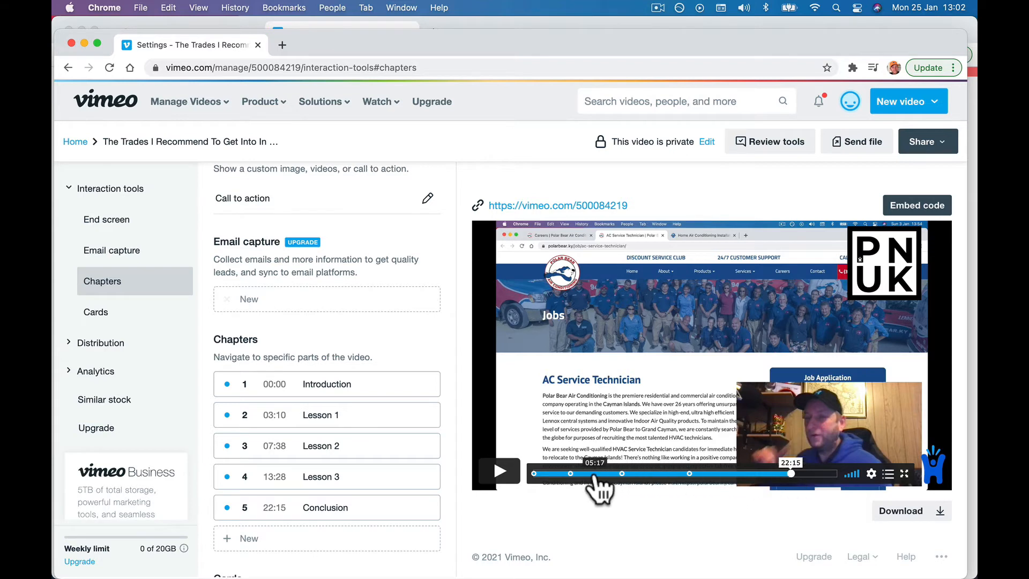
{"action": "left_click", "coordinate": [533, 474]}
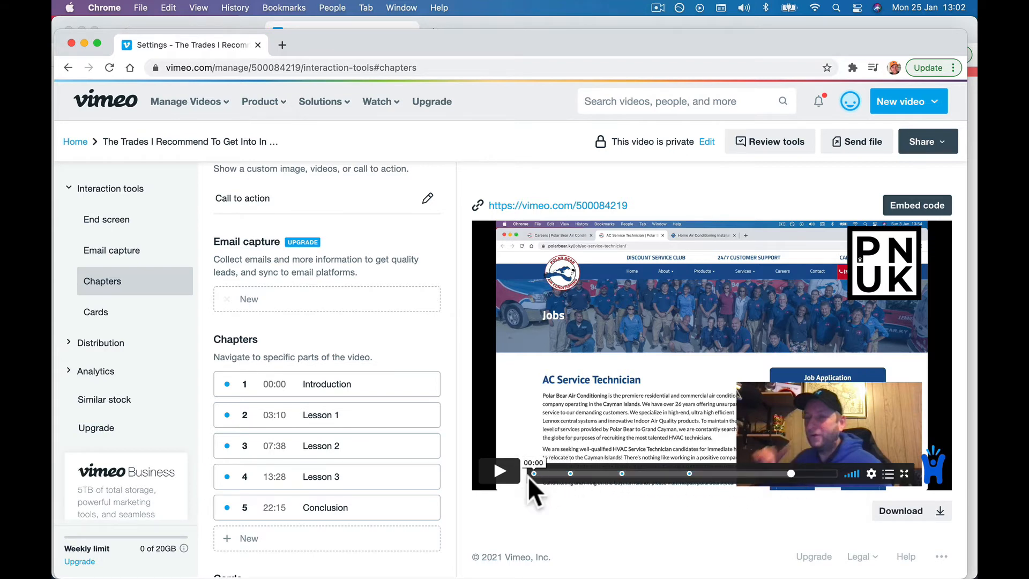
{"action": "left_click", "coordinate": [507, 474]}
{"action": "left_click", "coordinate": [503, 478]}
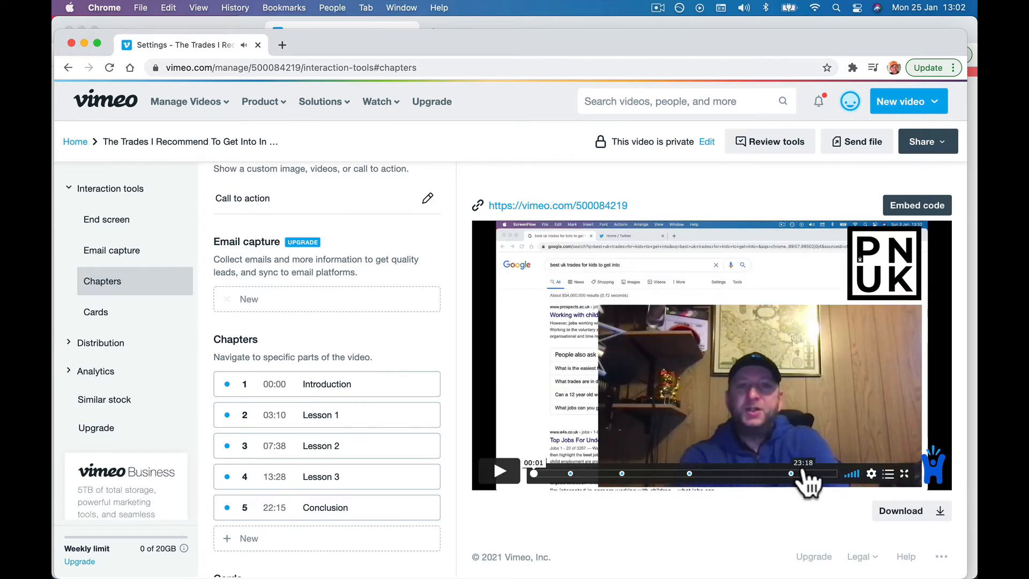
Step: Test the player's chapter list by jumping to Lesson 2, Lesson 3 and Conclusion in turn
{"action": "left_click", "coordinate": [887, 474]}
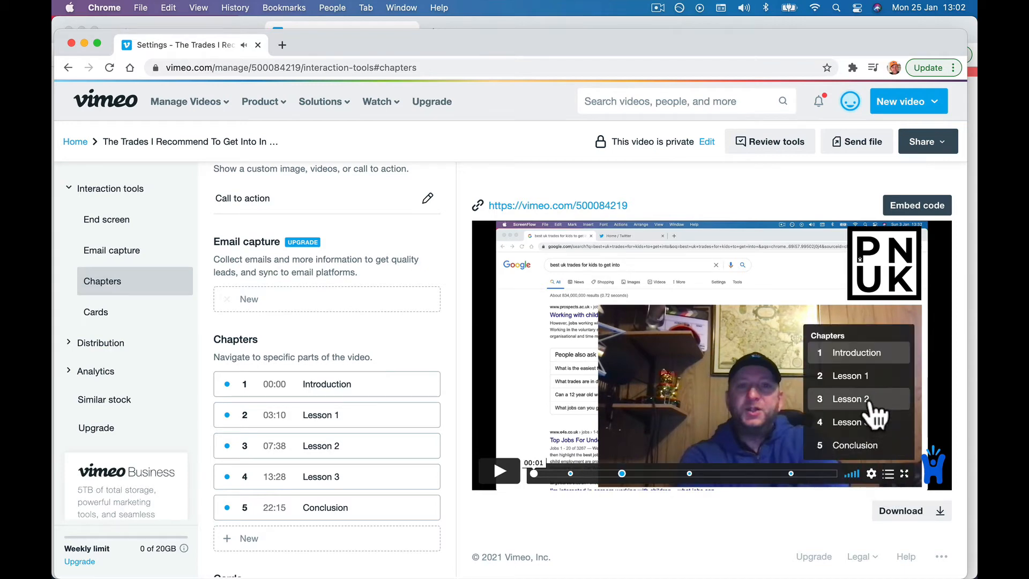
{"action": "left_click", "coordinate": [869, 400]}
{"action": "left_click", "coordinate": [887, 473]}
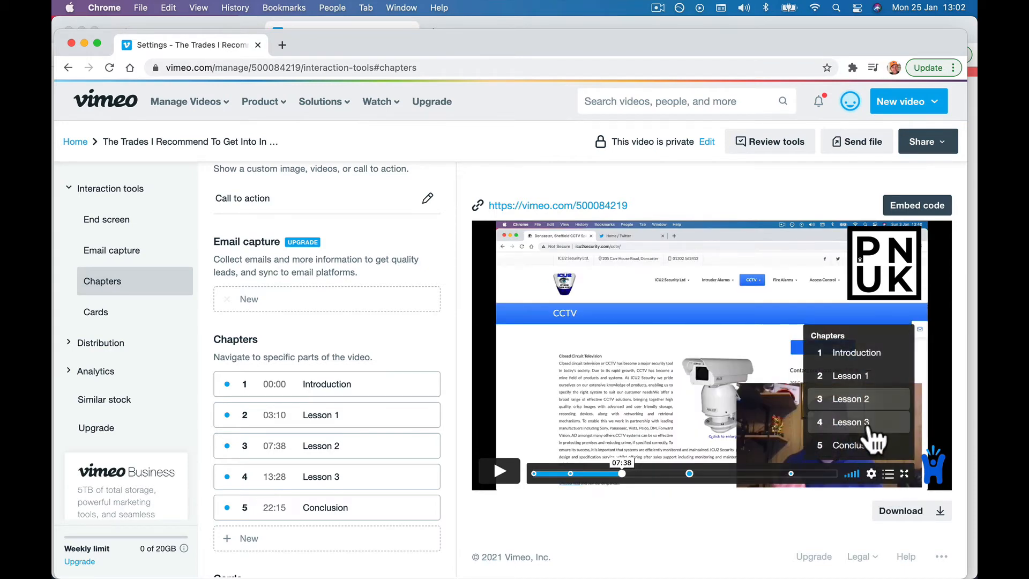
{"action": "left_click", "coordinate": [868, 422]}
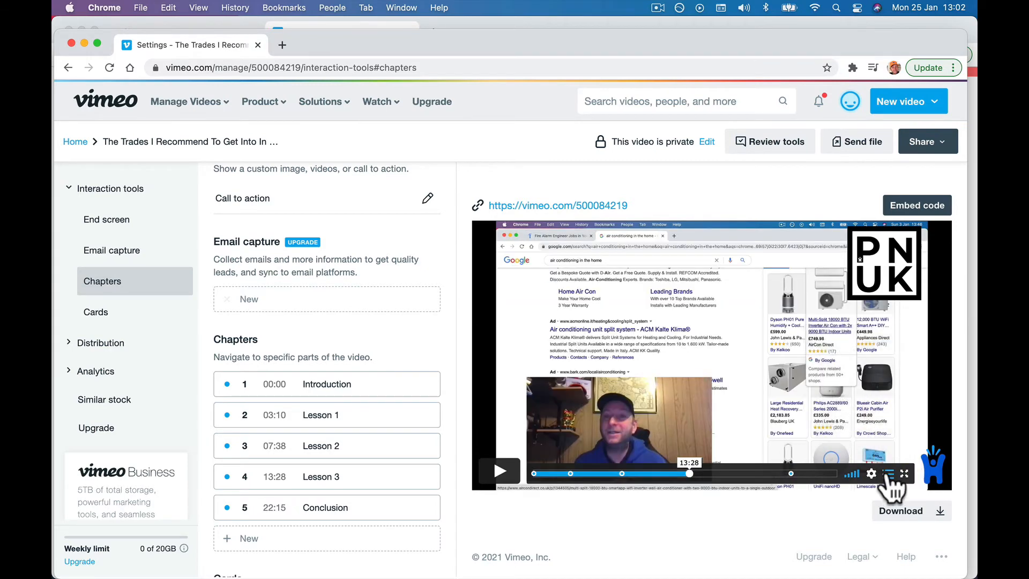
{"action": "left_click", "coordinate": [887, 474]}
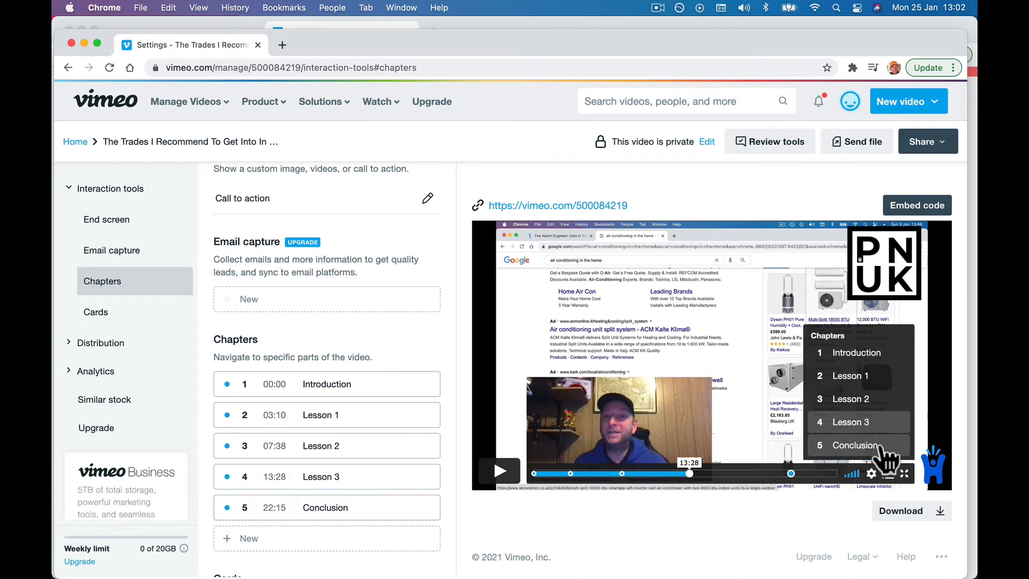
{"action": "left_click", "coordinate": [882, 446]}
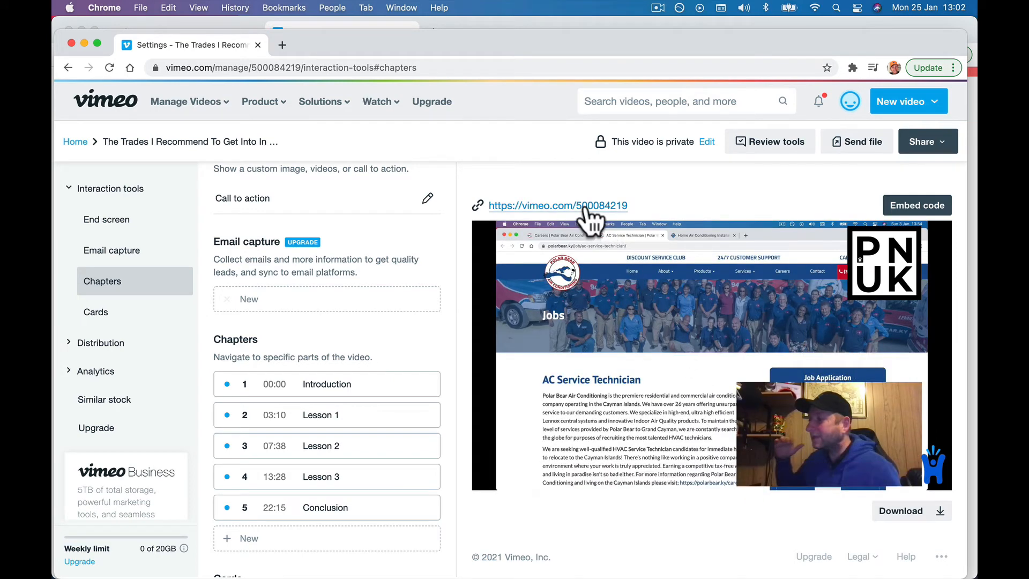
Step: View the video's public Vimeo page and return to its chapter settings
{"action": "left_click", "coordinate": [557, 205]}
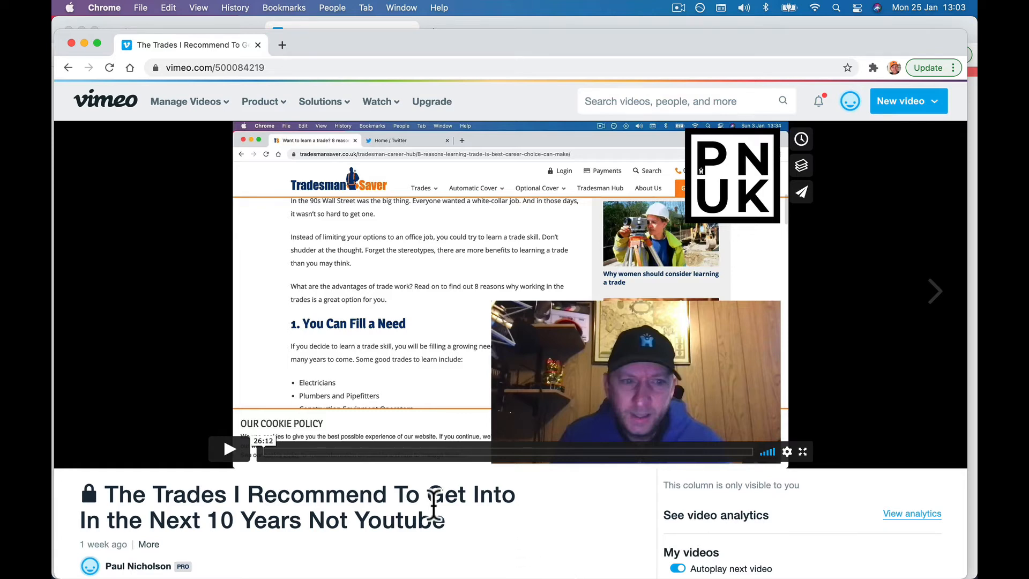
{"action": "scroll", "coordinate": [435, 506], "scroll_direction": "left", "scroll_amount": 5}
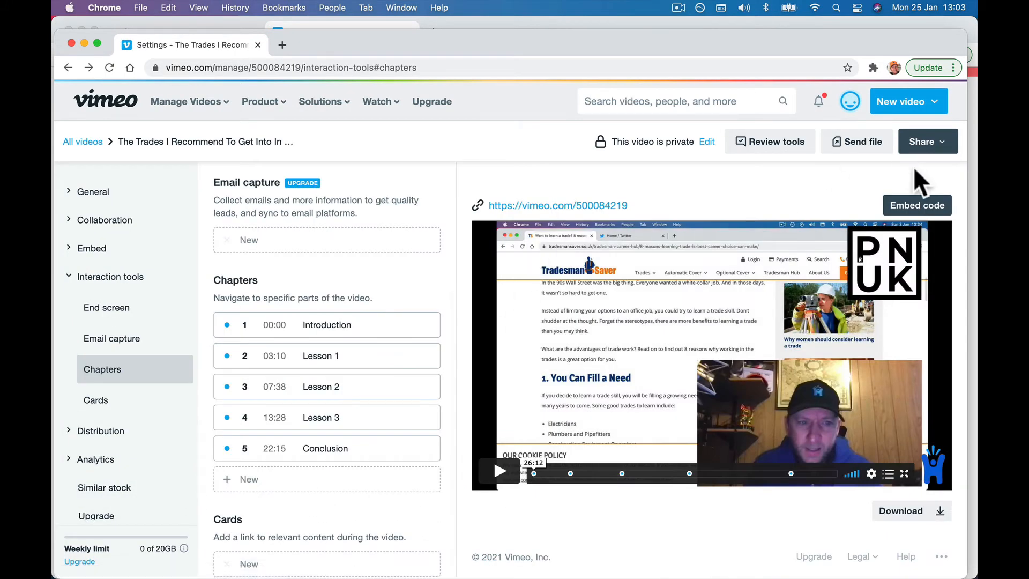
Step: Open the video's embed code and copy the whole iframe snippet
{"action": "left_click", "coordinate": [919, 205]}
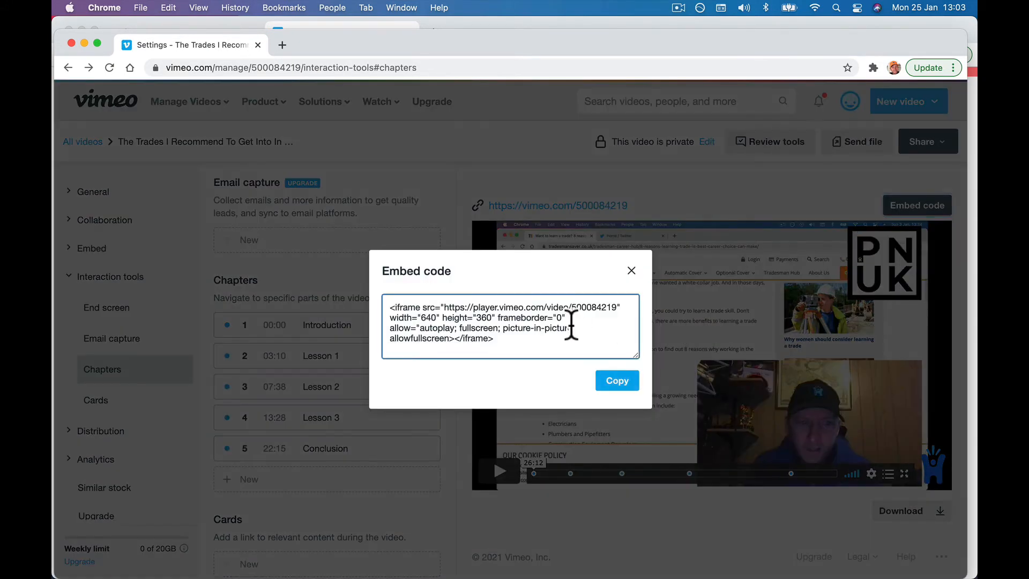
{"action": "left_click", "coordinate": [572, 325]}
{"action": "key", "text": "cmd+c"}
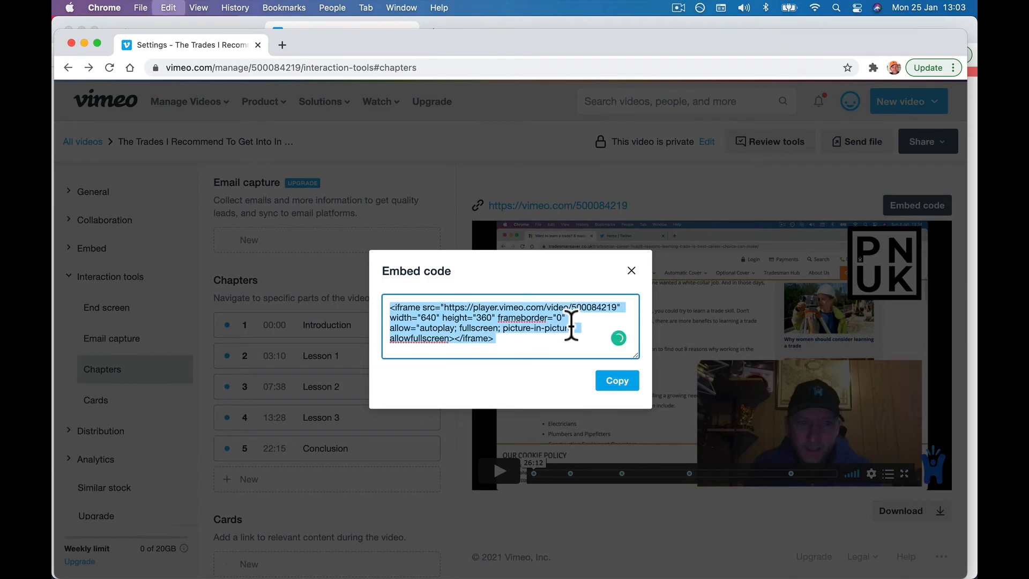
Step: Open pnuk.com in a new browser tab, look over the homepage's courses, and go to the site's forum
{"action": "left_click", "coordinate": [282, 48]}
{"action": "type", "text": "pn"}
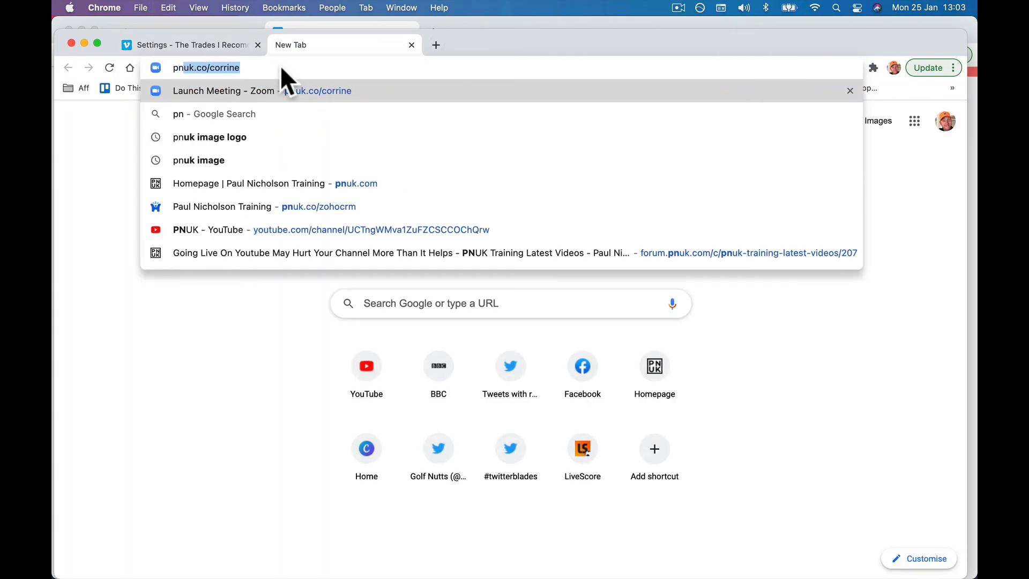
{"action": "type", "text": "uk.com"}
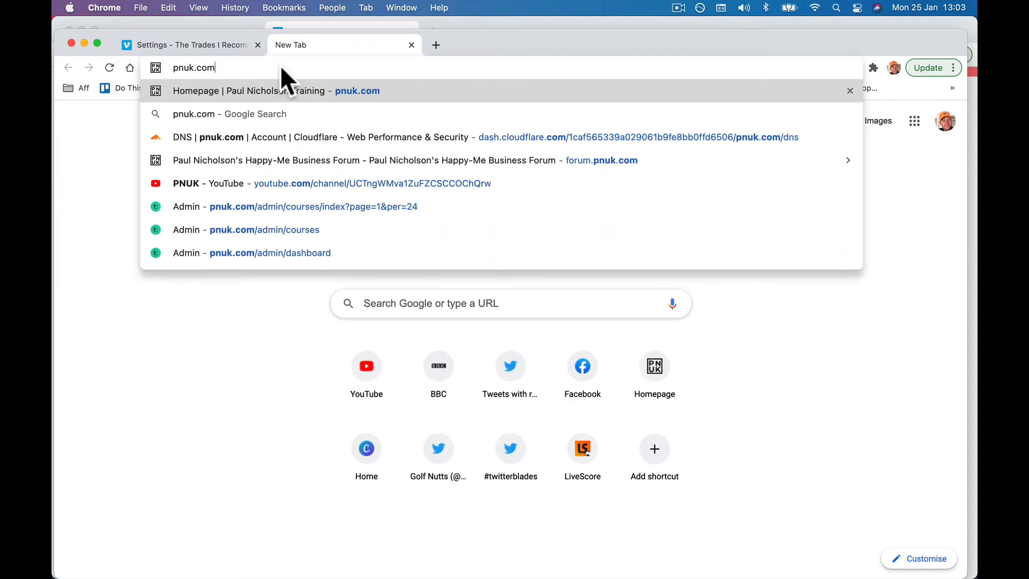
{"action": "key", "text": "Return"}
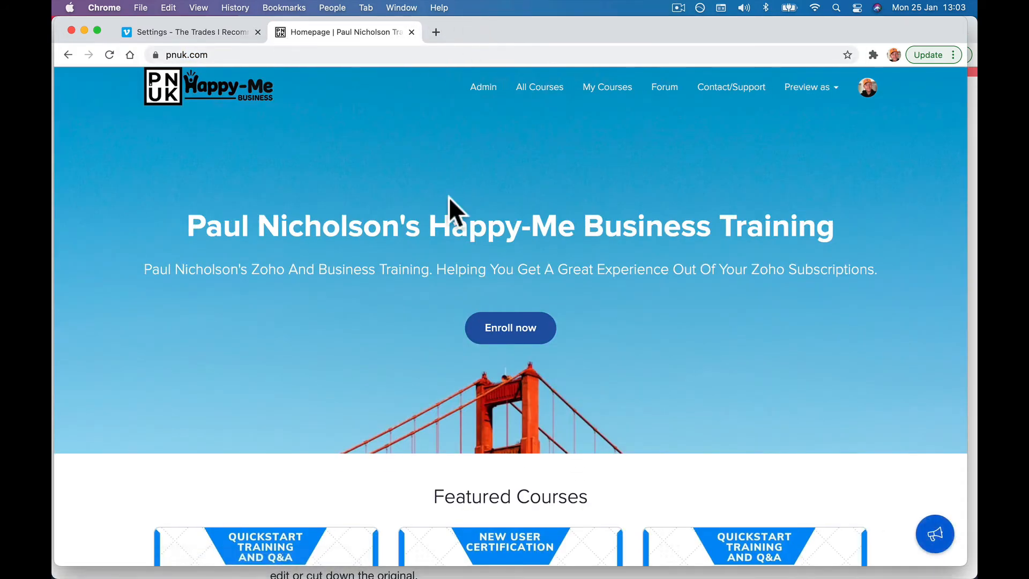
{"action": "scroll", "coordinate": [461, 342], "scroll_direction": "down", "scroll_amount": 10}
{"action": "scroll", "coordinate": [462, 354], "scroll_direction": "down", "scroll_amount": 15}
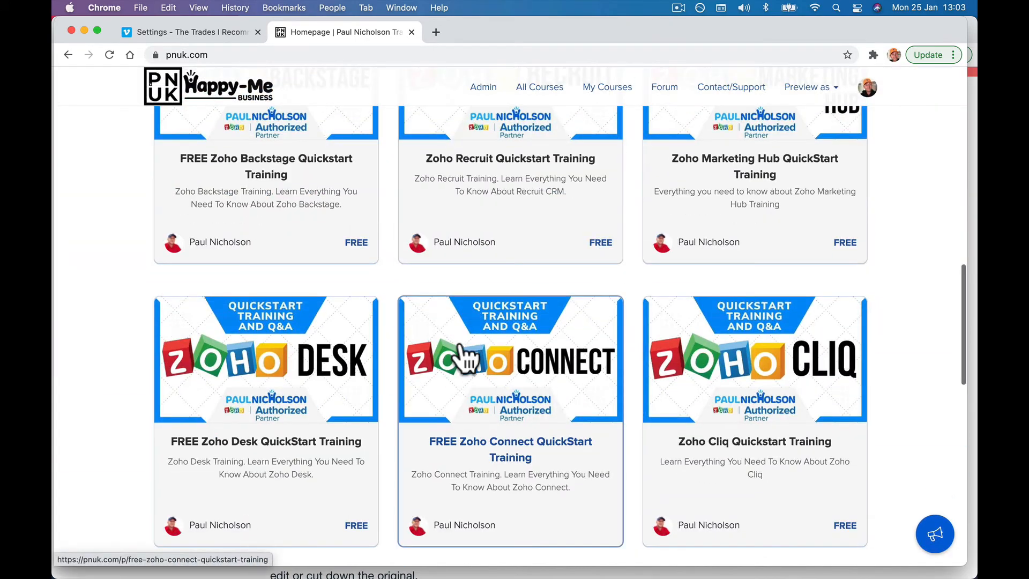
{"action": "scroll", "coordinate": [460, 354], "scroll_direction": "down", "scroll_amount": 3}
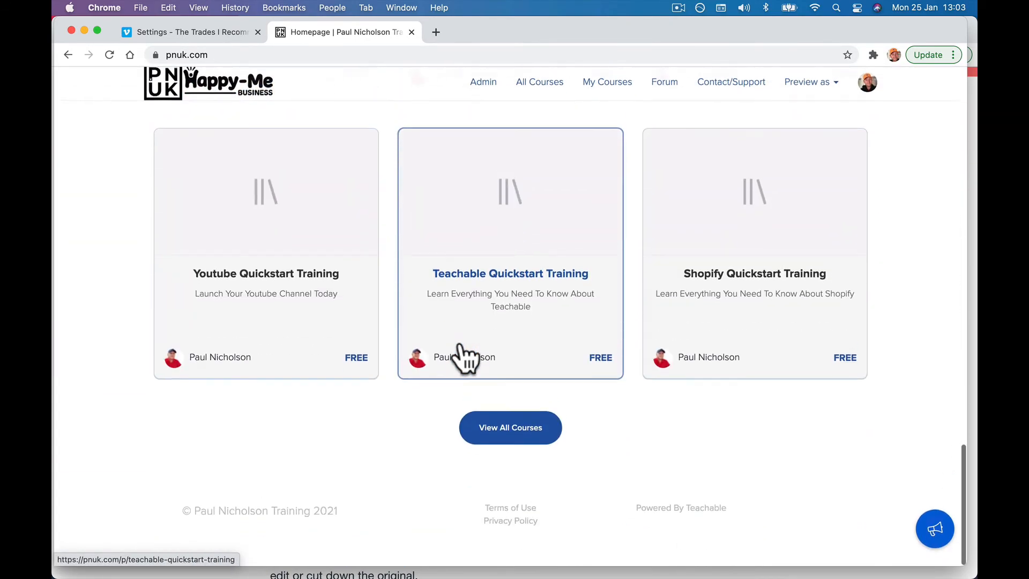
{"action": "scroll", "coordinate": [460, 355], "scroll_direction": "up", "scroll_amount": 20}
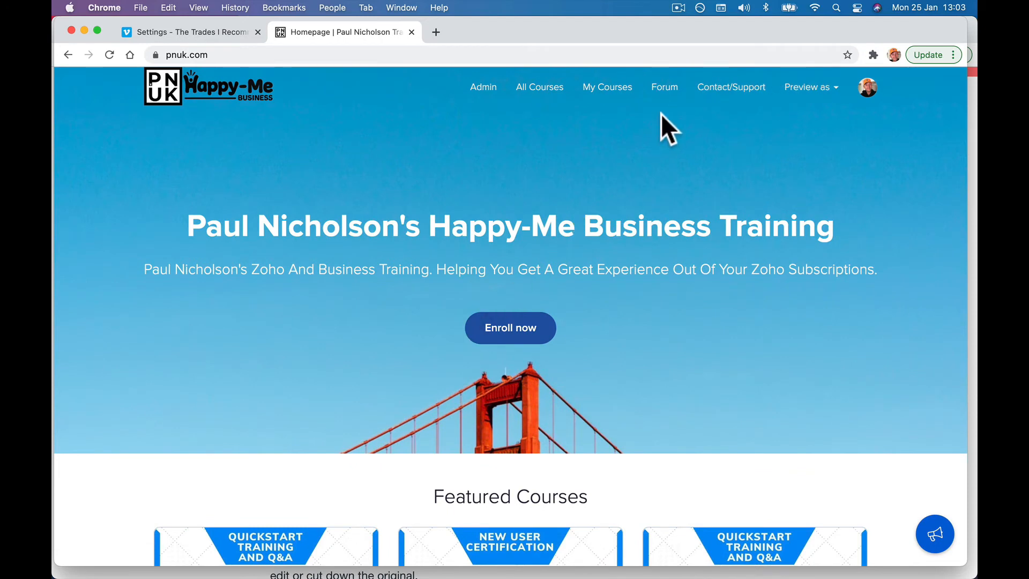
{"action": "left_click", "coordinate": [663, 89]}
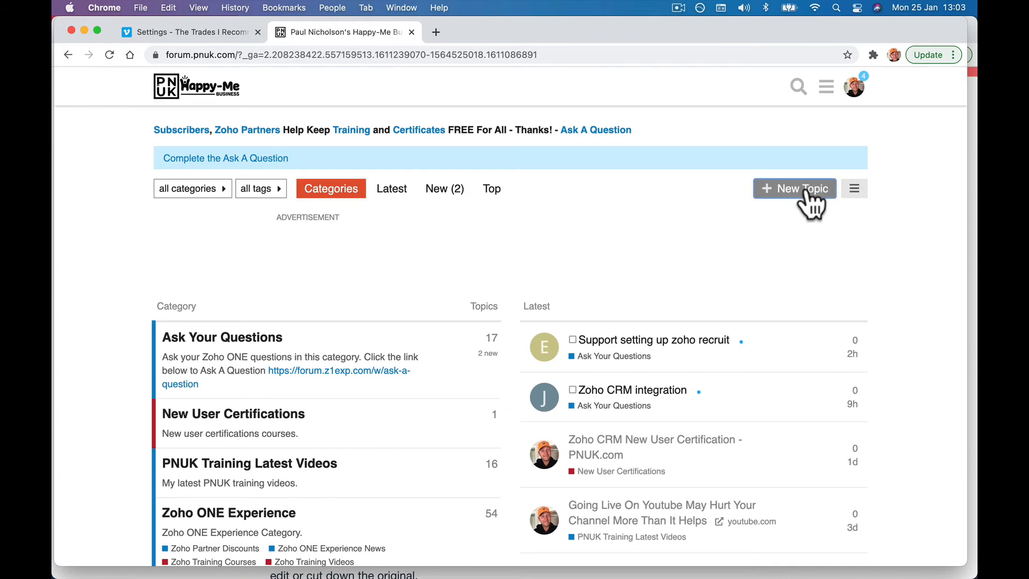
Step: Start a new forum topic and paste the video's iframe embed code into its body
{"action": "left_click", "coordinate": [812, 202]}
{"action": "left_click", "coordinate": [275, 461]}
{"action": "type", "text": "<iframe src=\"https://player.vimeo.com/video/500084219\" width=\"640\" height=\"360\" frameborder=\"0\" allow=\"autoplay; fullscreen; picture-in-picture\" allowfullscreen></iframe>"}
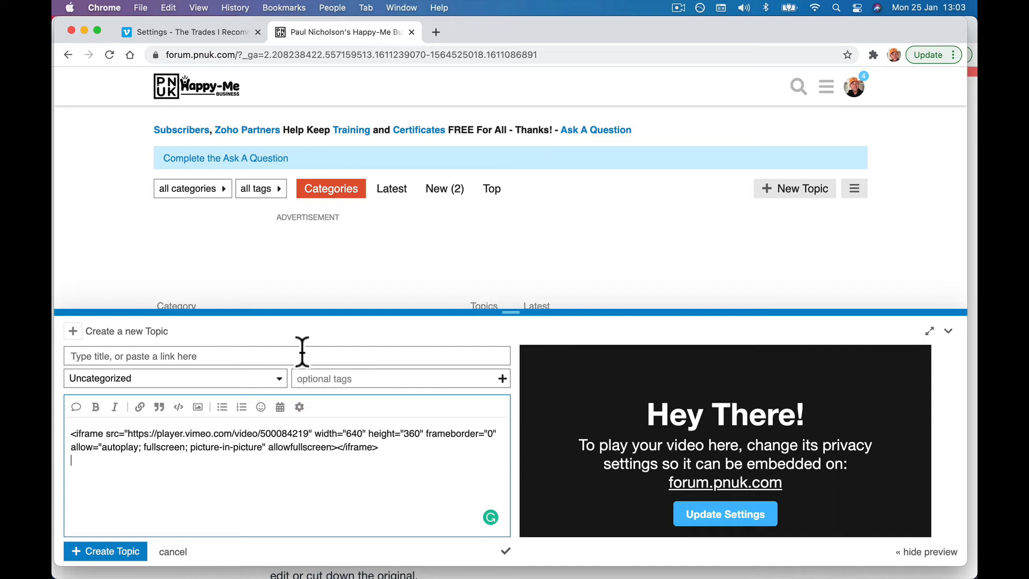
Step: Title the topic "Chapter Test Vimeo" and publish it
{"action": "left_click", "coordinate": [279, 356]}
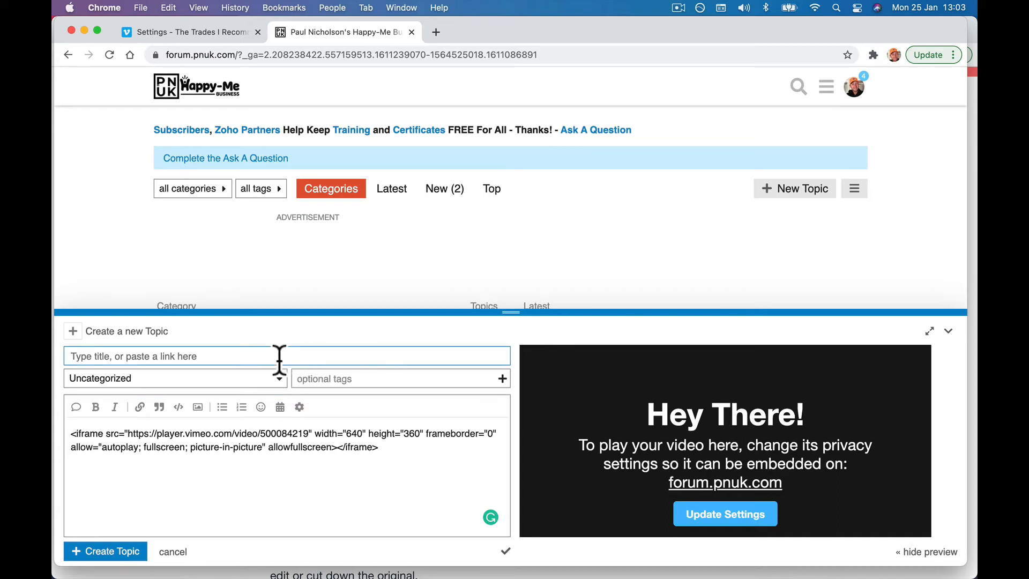
{"action": "type", "text": "Chapt"}
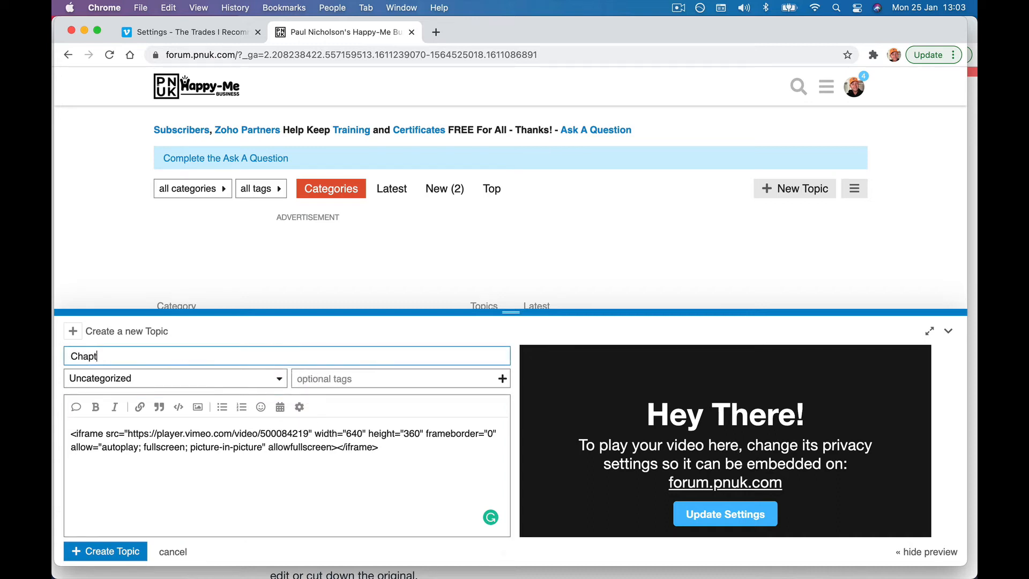
{"action": "type", "text": "er Your"}
{"action": "key", "text": "BackSpace"}
{"action": "key", "text": "BackSpace"}
{"action": "key", "text": "BackSpace"}
{"action": "type", "text": "Test"}
{"action": "type", "text": "Vimeo"}
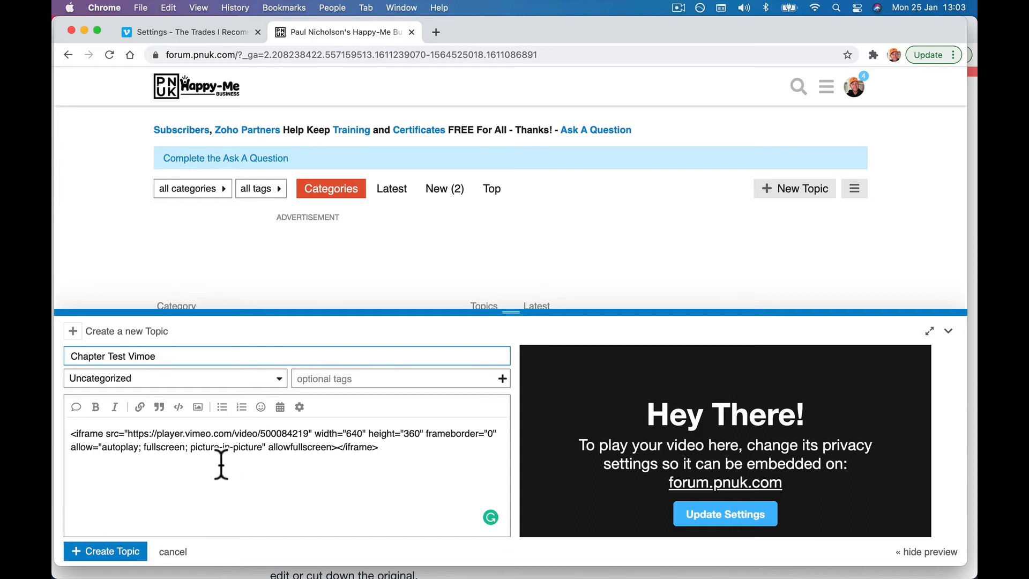
{"action": "key", "text": "BackSpace"}
{"action": "key", "text": "BackSpace"}
{"action": "type", "text": "eo"}
{"action": "left_click", "coordinate": [100, 552]}
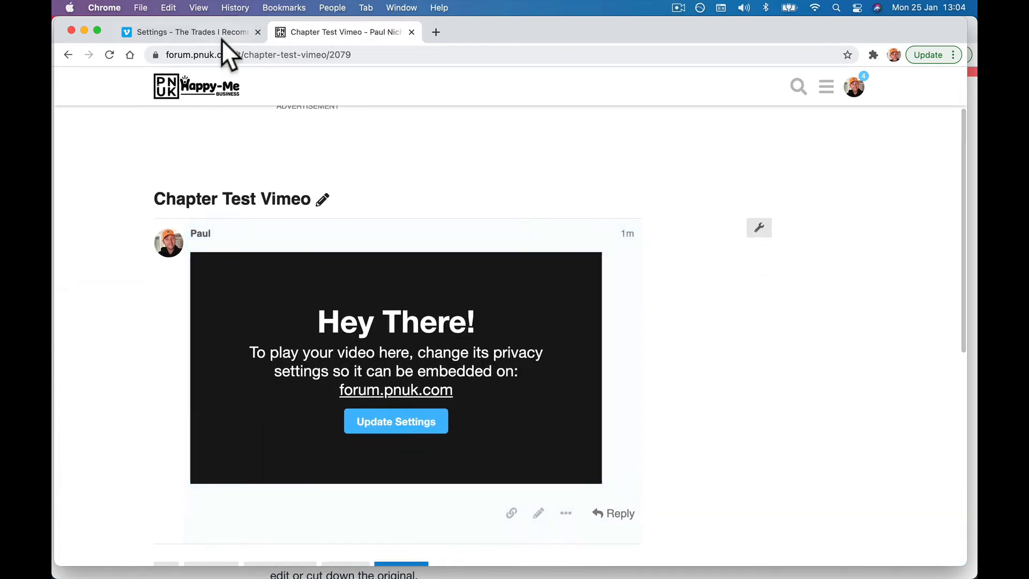
Step: Return to the video's Vimeo settings and look through the Embed section for where allowed domains are set
{"action": "left_click", "coordinate": [221, 36]}
{"action": "left_click", "coordinate": [632, 258]}
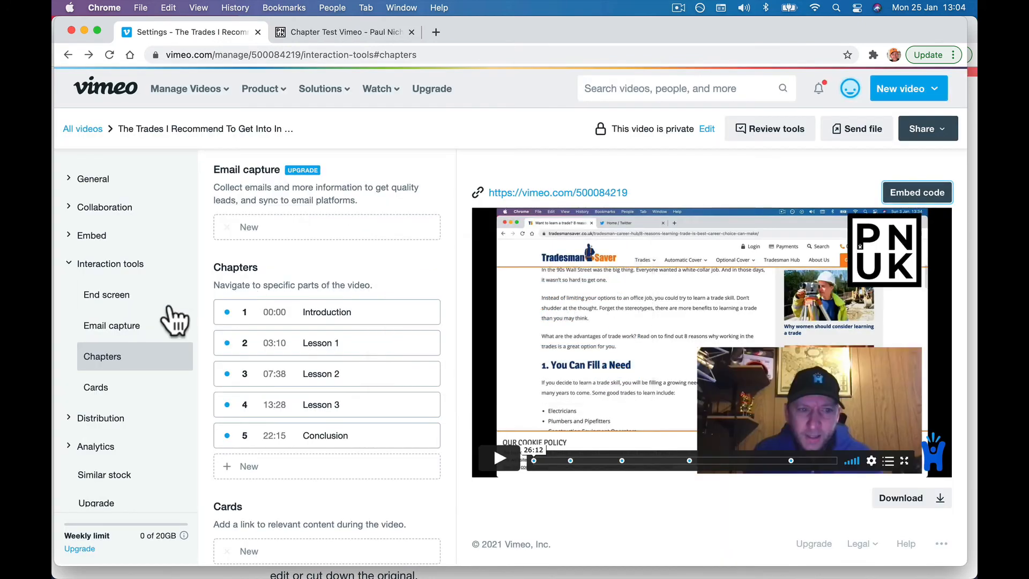
{"action": "left_click", "coordinate": [94, 236]}
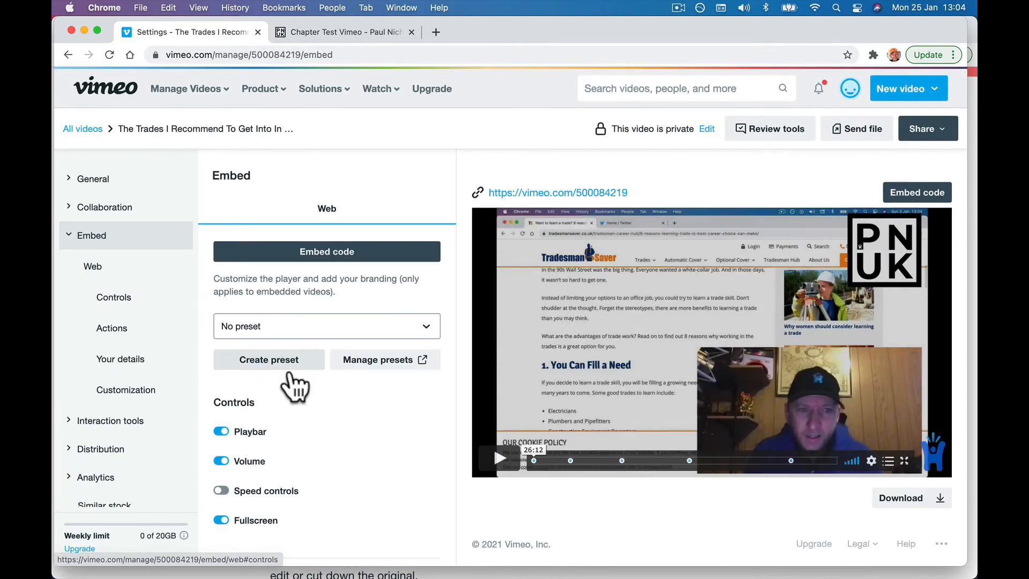
{"action": "scroll", "coordinate": [295, 375], "scroll_direction": "down", "scroll_amount": 5}
{"action": "scroll", "coordinate": [301, 387], "scroll_direction": "down", "scroll_amount": 3}
{"action": "scroll", "coordinate": [302, 387], "scroll_direction": "up", "scroll_amount": 7}
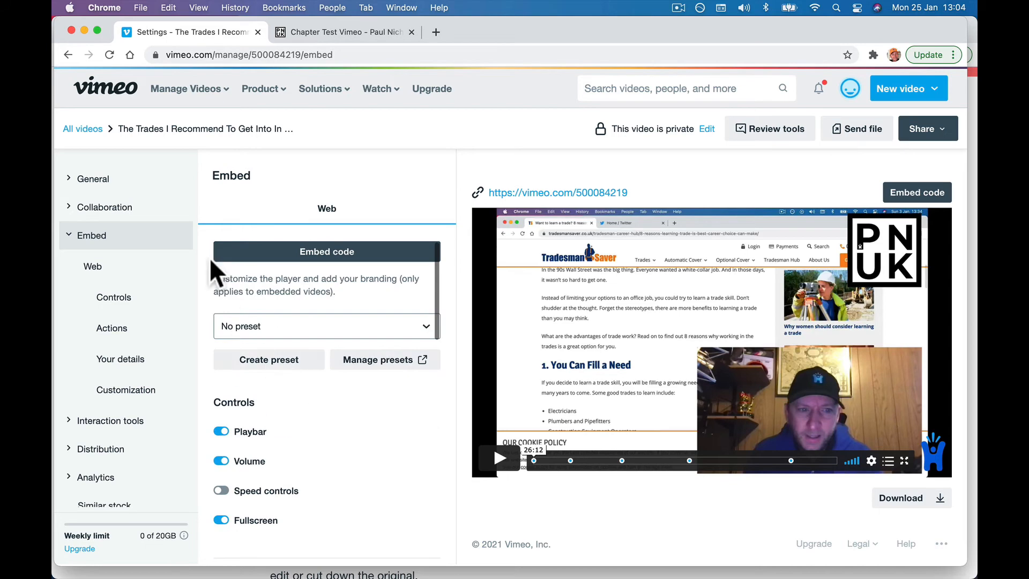
Step: Add pnuk.com to the video's allowed embed domains in its privacy settings and reload the forum topic to check the player
{"action": "left_click", "coordinate": [115, 183]}
{"action": "scroll", "coordinate": [288, 348], "scroll_direction": "down", "scroll_amount": 6}
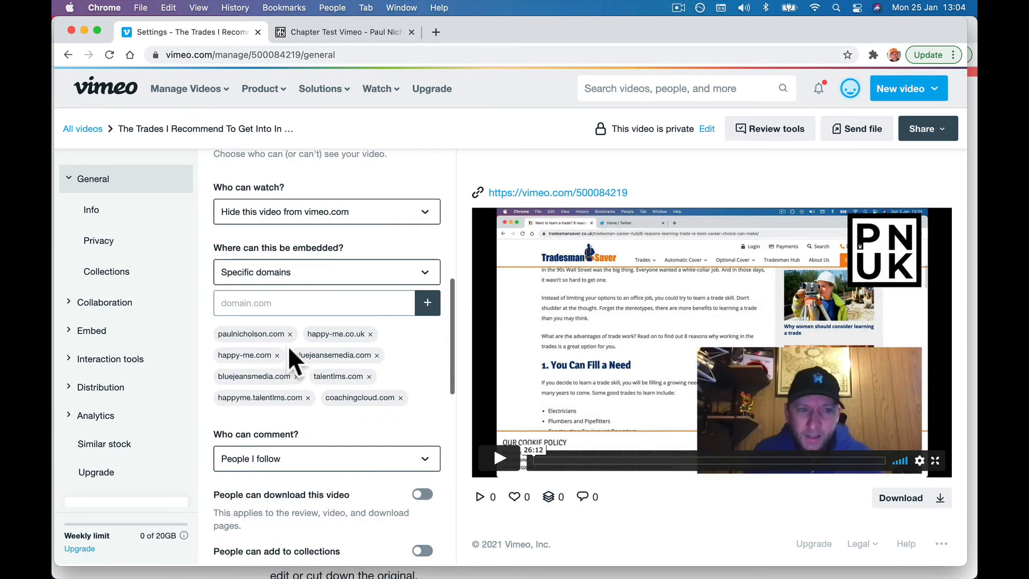
{"action": "scroll", "coordinate": [287, 346], "scroll_direction": "up", "scroll_amount": 4}
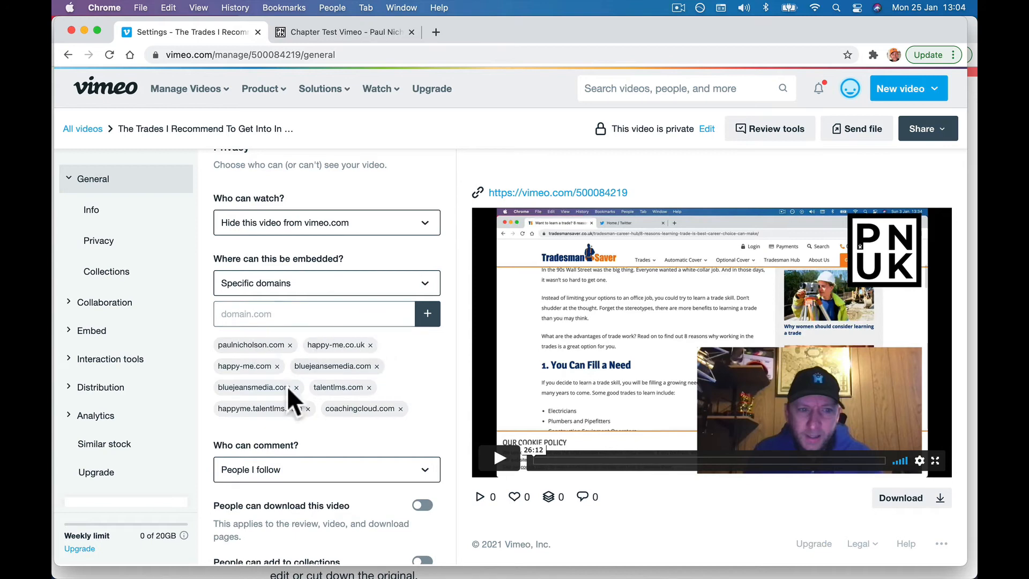
{"action": "left_click", "coordinate": [274, 315]}
{"action": "type", "text": "pnu"}
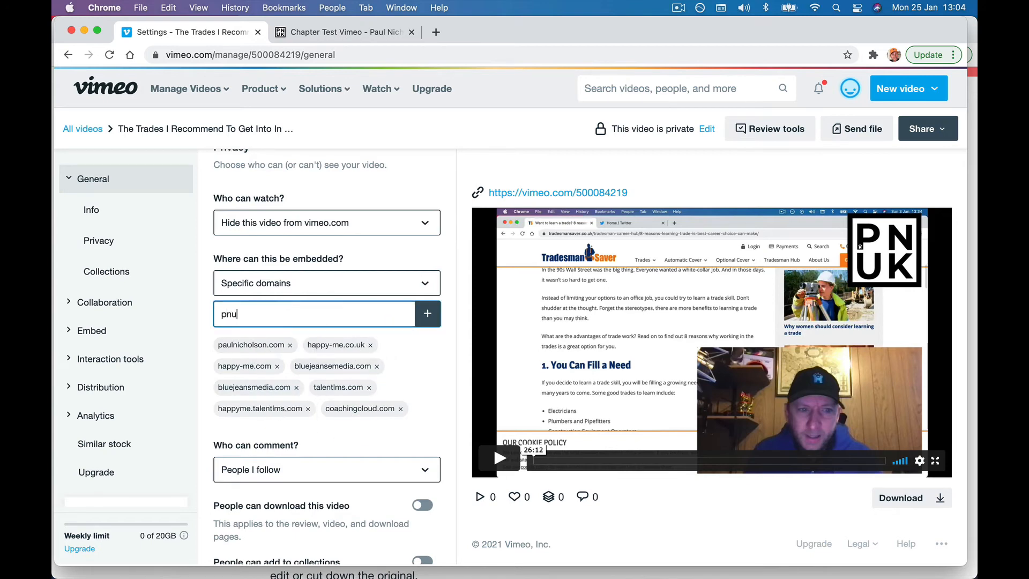
{"action": "type", "text": "k.com"}
{"action": "left_click", "coordinate": [428, 315]}
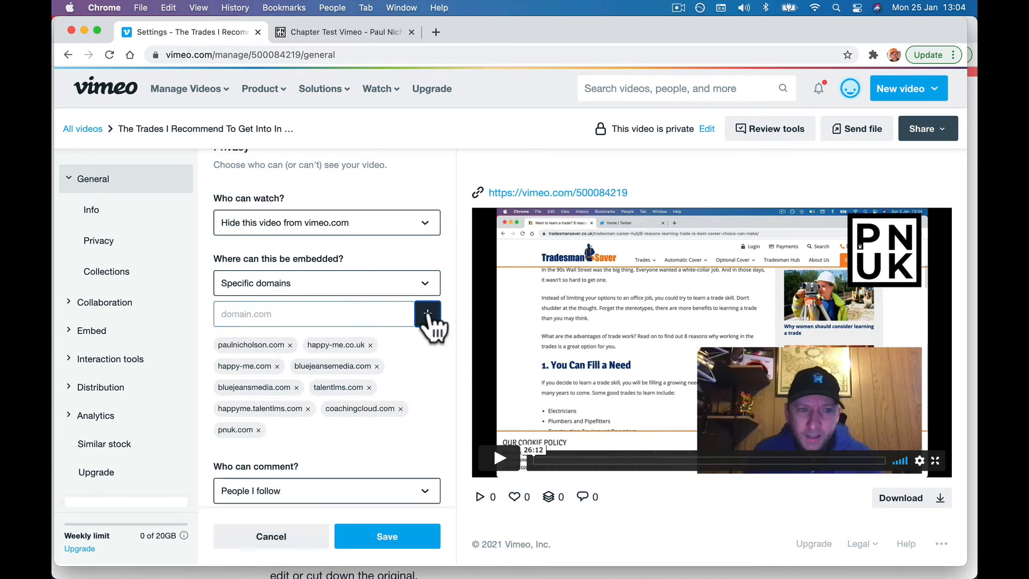
{"action": "left_click", "coordinate": [310, 39]}
{"action": "left_click", "coordinate": [108, 55]}
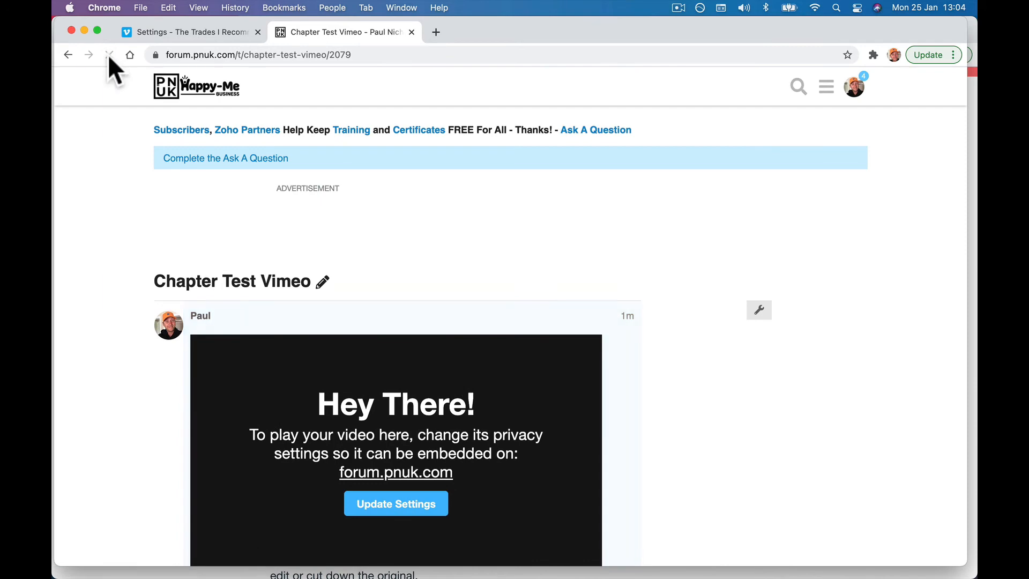
Step: Add forum.pnuk.com to the video's allowed embed domains in Vimeo and save the privacy settings
{"action": "left_click", "coordinate": [152, 32]}
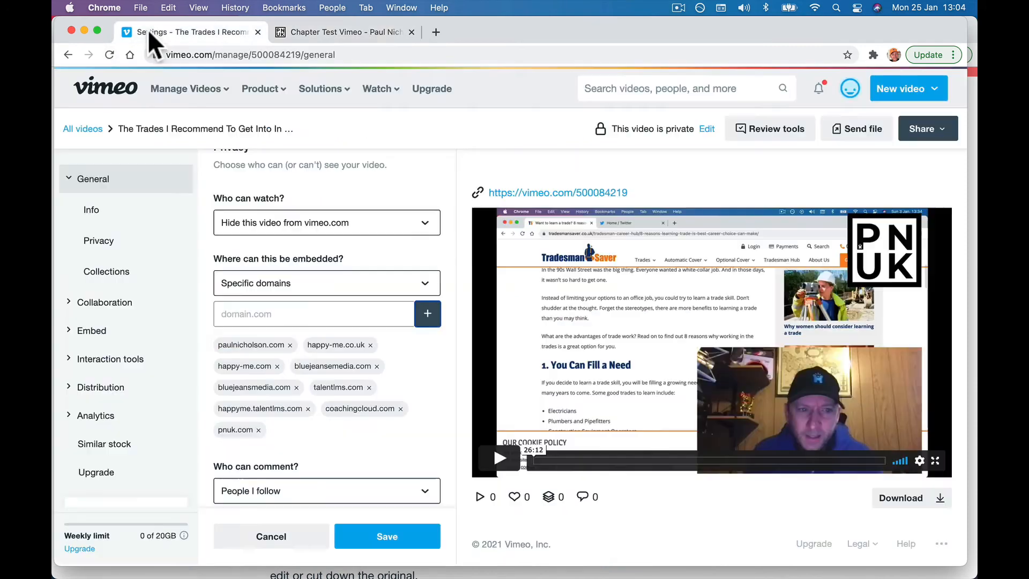
{"action": "left_click", "coordinate": [315, 308]}
{"action": "type", "text": "fo"}
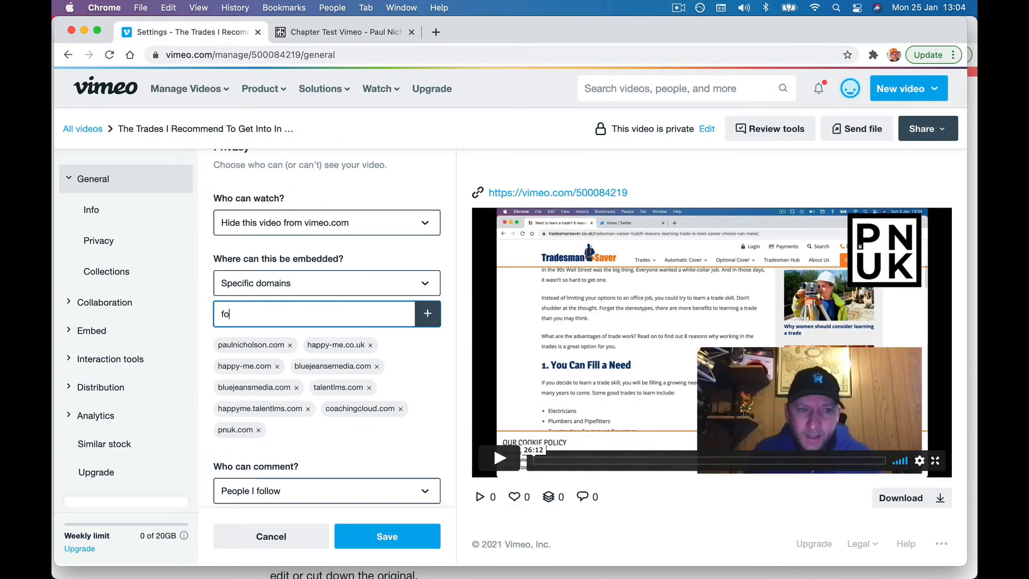
{"action": "type", "text": "rum.onuk.com"}
{"action": "left_click", "coordinate": [427, 316]}
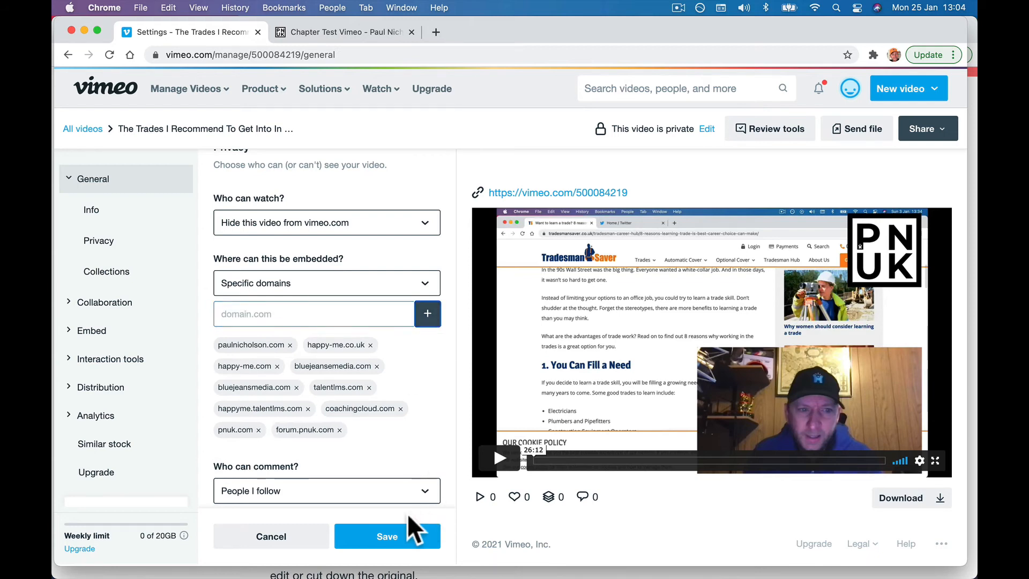
{"action": "left_click", "coordinate": [401, 536]}
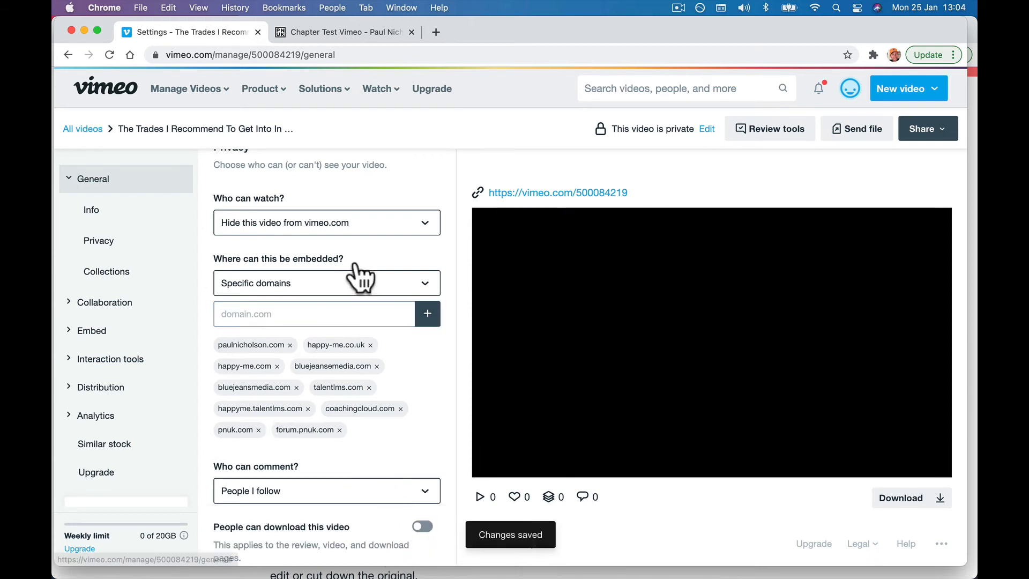
Step: Reload the forum topic and test the embedded player by jumping to Lesson 3 and Conclusion, pausing, and showing the chapter list
{"action": "left_click", "coordinate": [345, 32]}
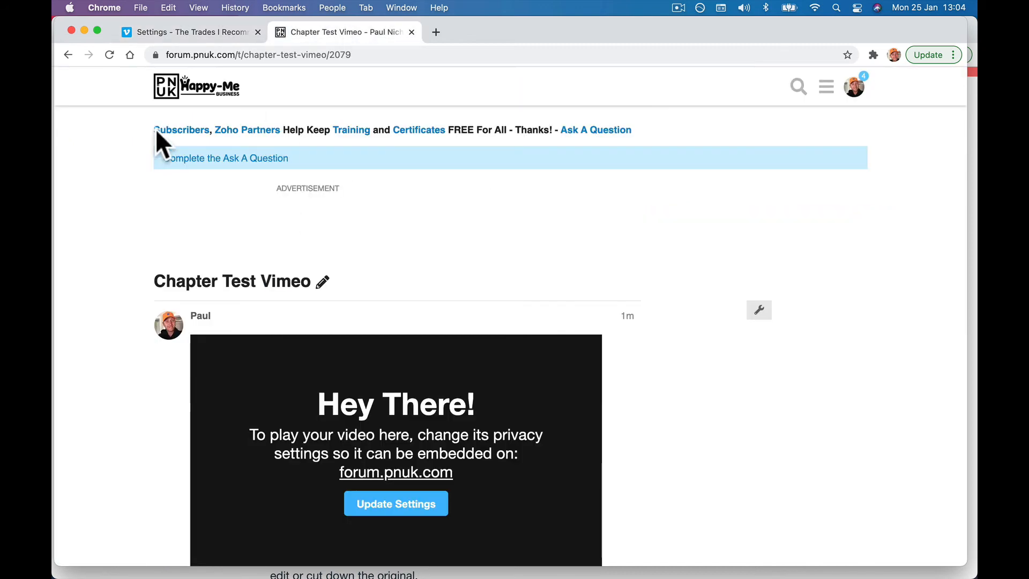
{"action": "left_click", "coordinate": [111, 57]}
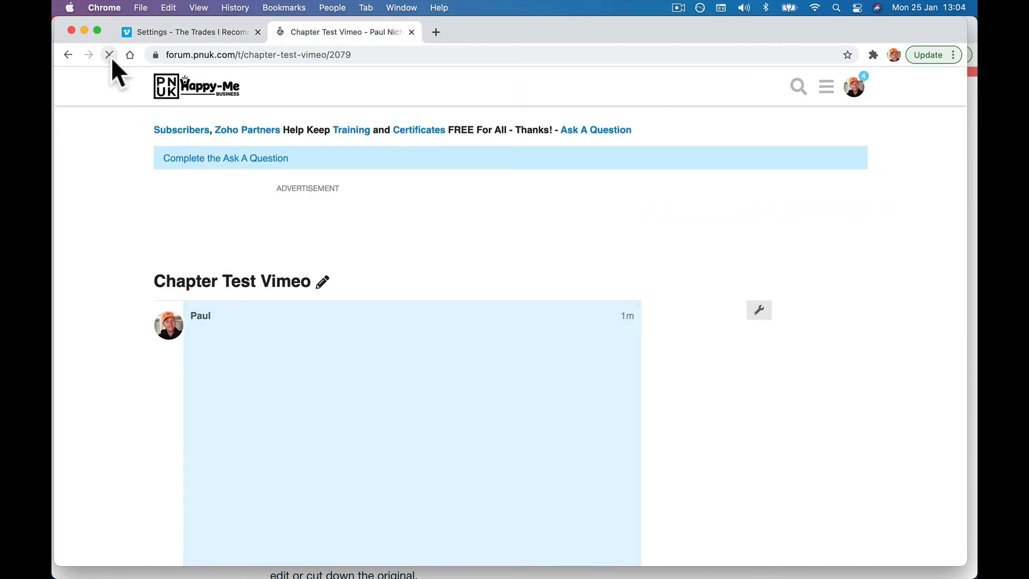
{"action": "scroll", "coordinate": [140, 161], "scroll_direction": "down", "scroll_amount": 3}
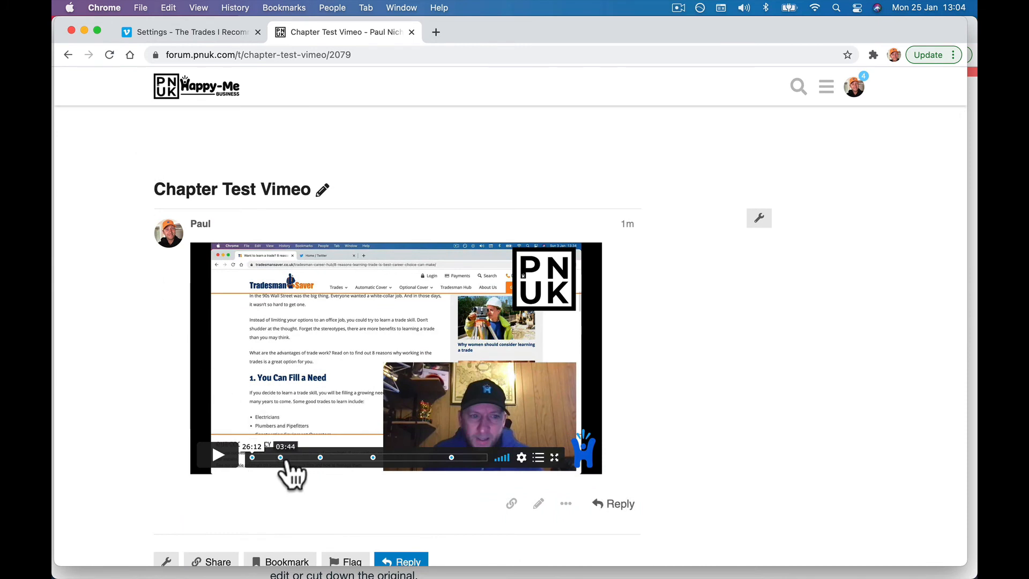
{"action": "left_click", "coordinate": [373, 458]}
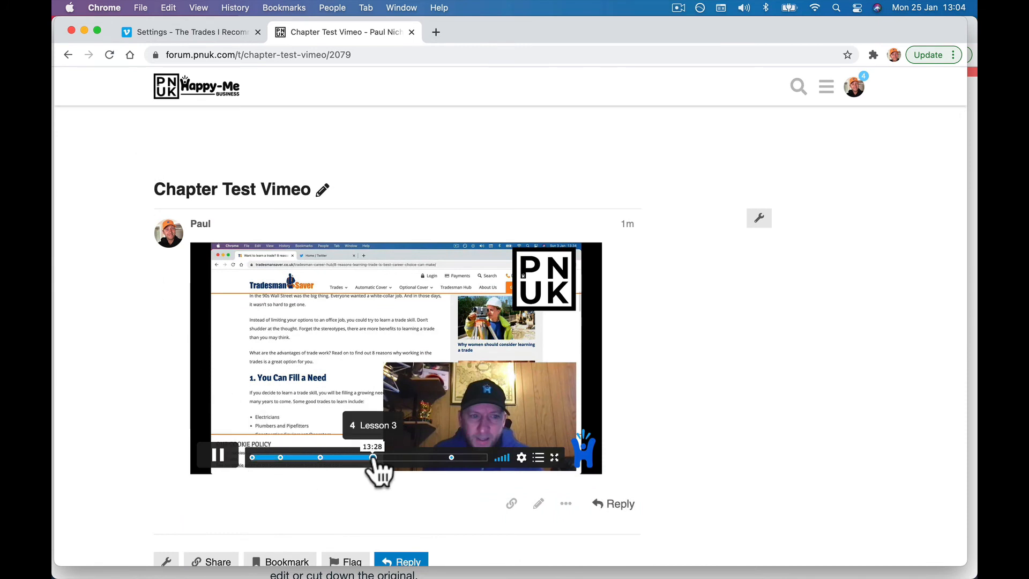
{"action": "left_click", "coordinate": [451, 458]}
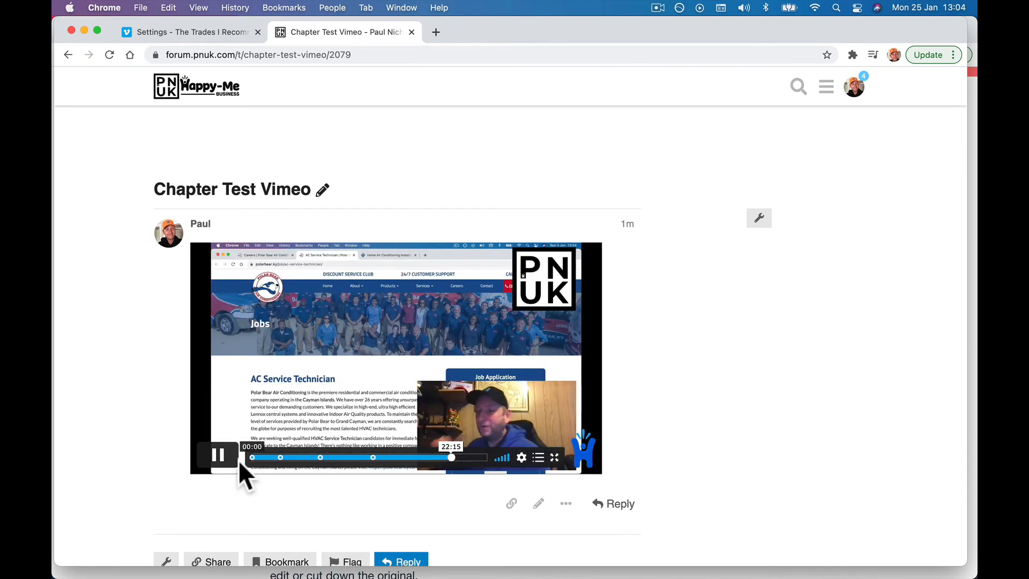
{"action": "left_click", "coordinate": [230, 462]}
{"action": "left_click", "coordinate": [537, 458]}
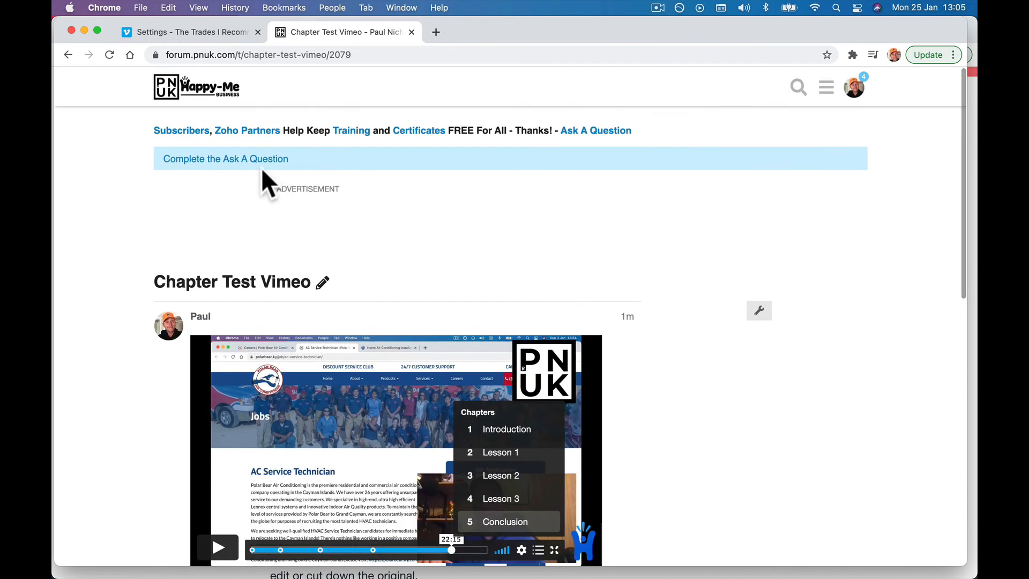
Step: Open the training site from the forum, load pnuk.co/vimeotraining, and look over the Vimeo On Demand course page and curriculum
{"action": "left_click", "coordinate": [356, 134]}
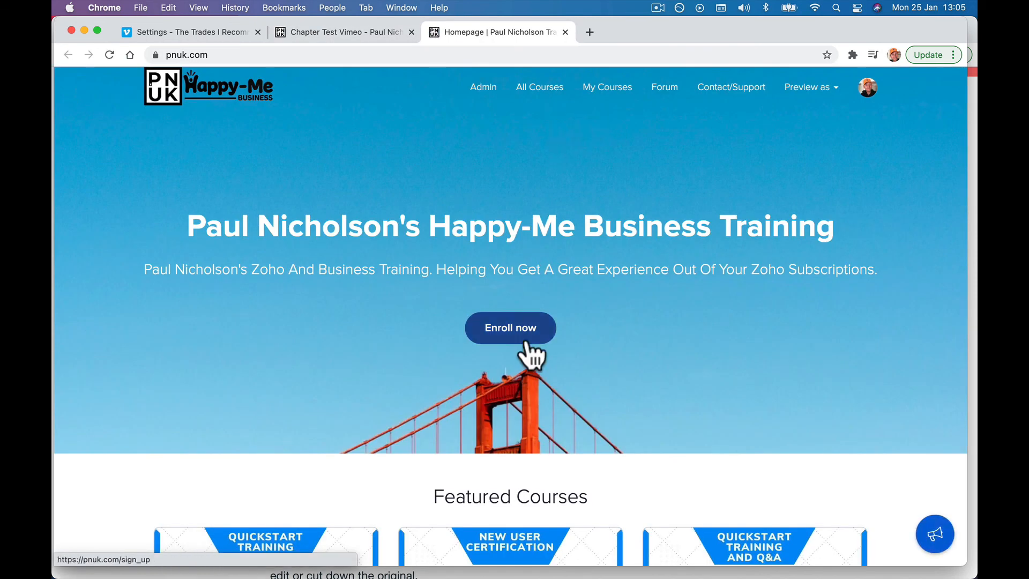
{"action": "left_click", "coordinate": [552, 52]}
{"action": "type", "text": "pnuk.co"}
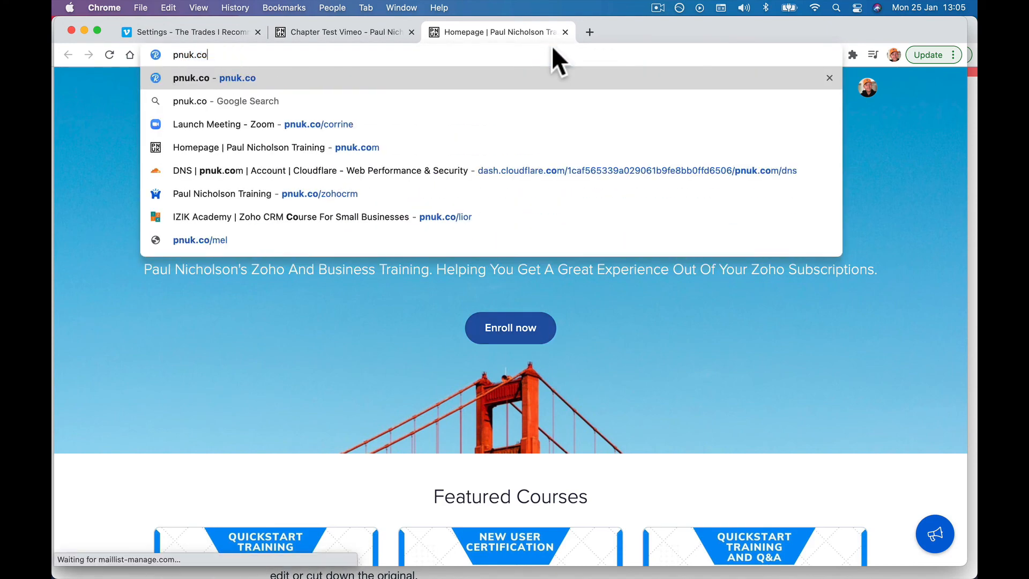
{"action": "type", "text": "/vim"}
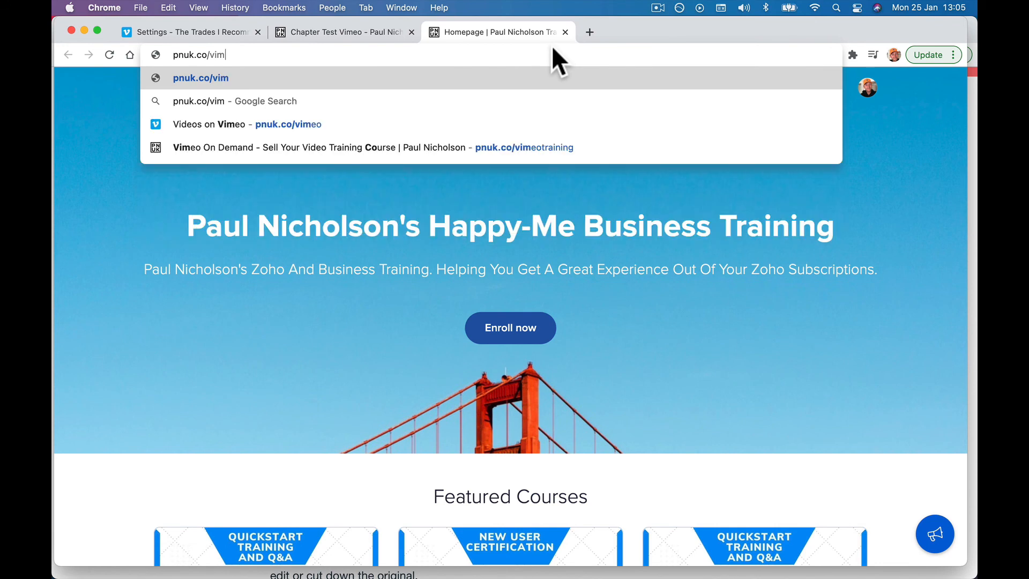
{"action": "type", "text": "eotraining"}
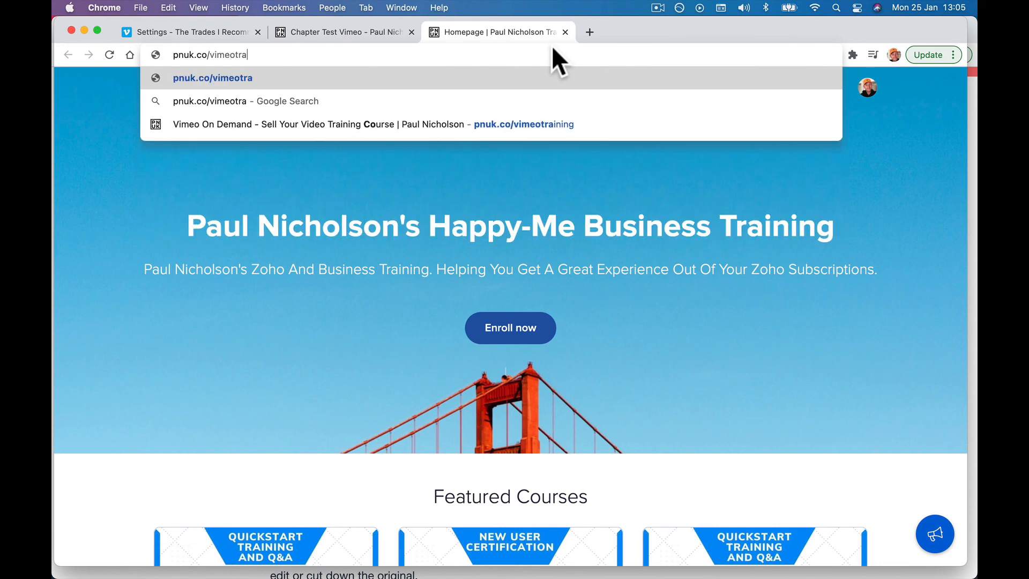
{"action": "key", "text": "Return"}
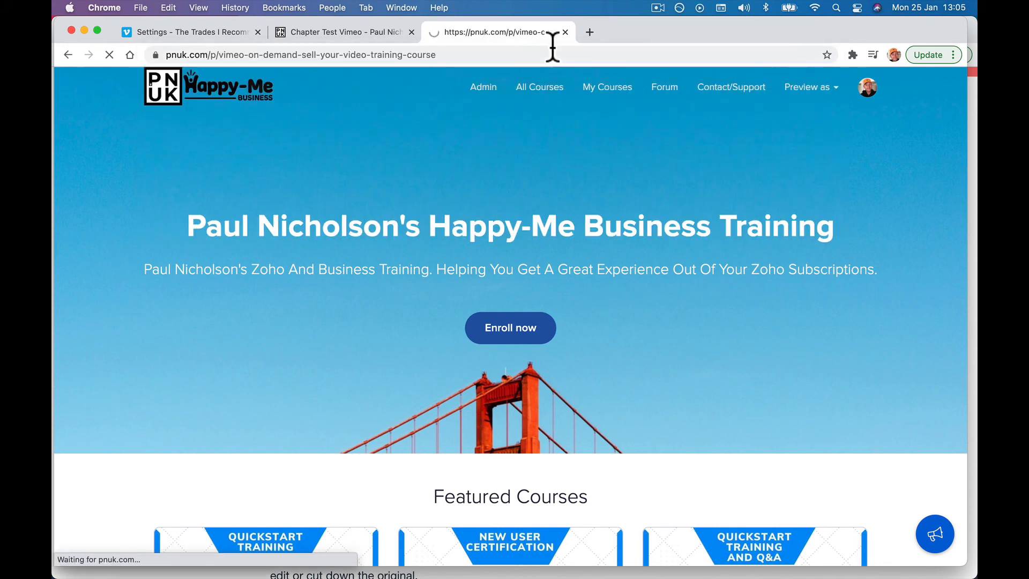
{"action": "scroll", "coordinate": [516, 209], "scroll_direction": "down", "scroll_amount": 10}
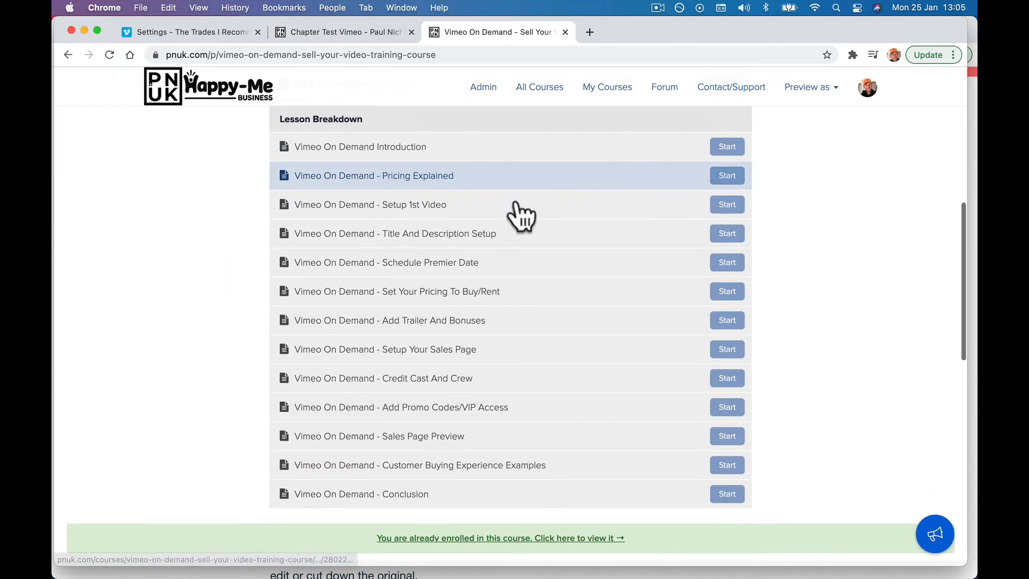
{"action": "scroll", "coordinate": [513, 201], "scroll_direction": "up", "scroll_amount": 8}
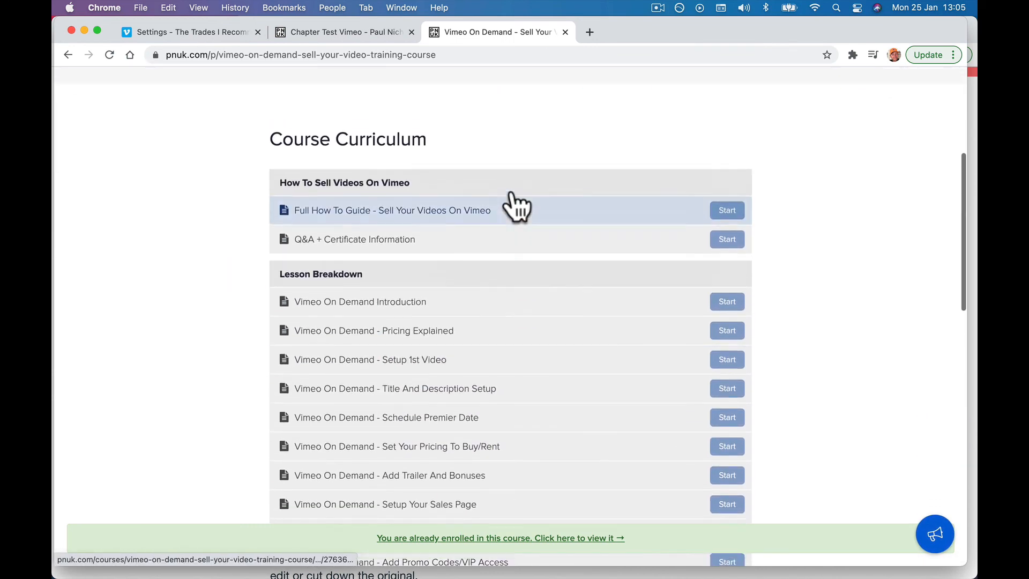
{"action": "scroll", "coordinate": [512, 189], "scroll_direction": "up", "scroll_amount": 1}
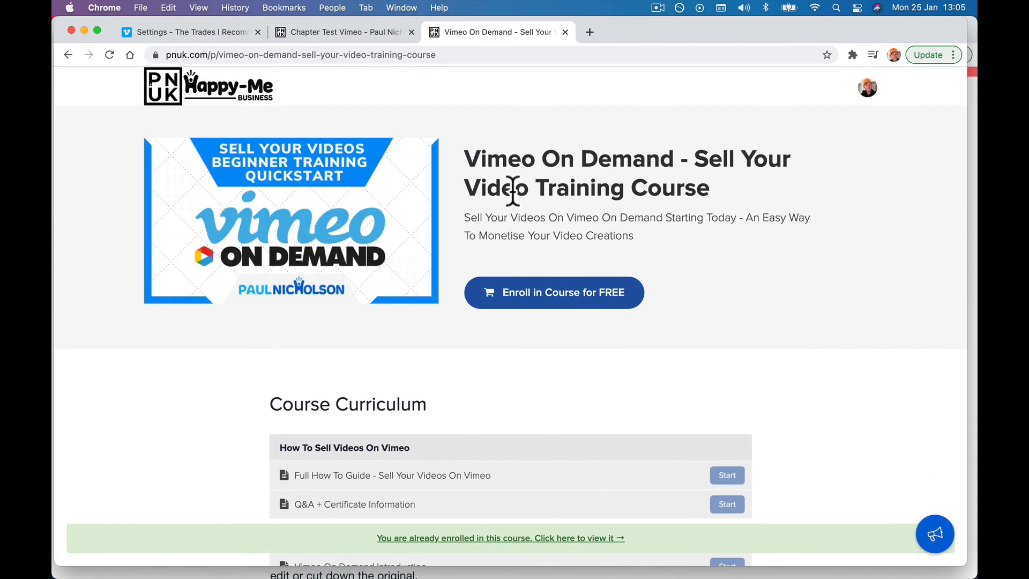